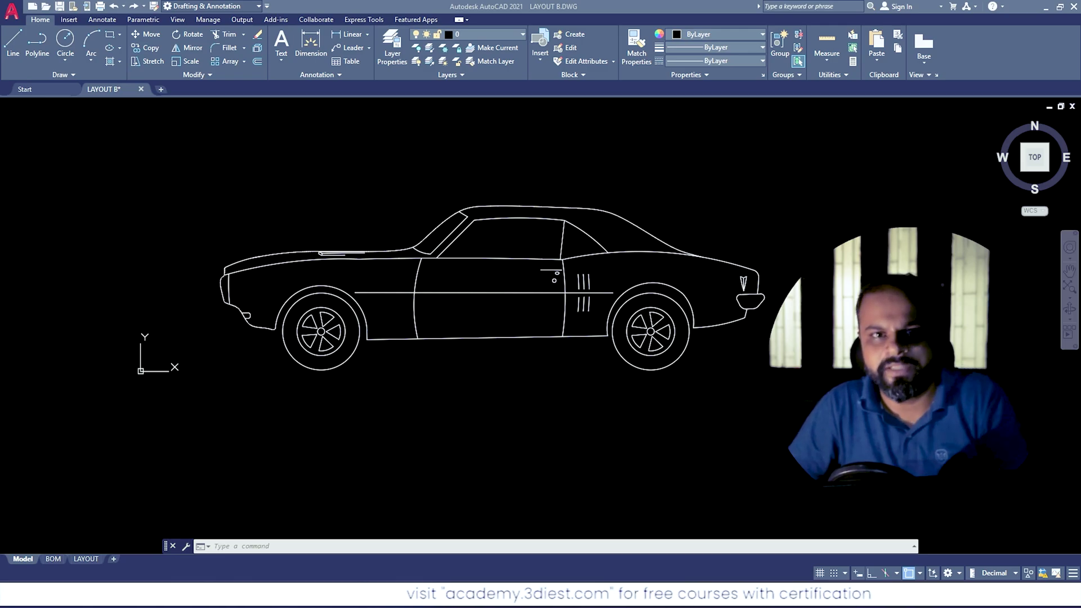
Step: Cancel any active command and pan the car drawing up and to the left
key("Escape")
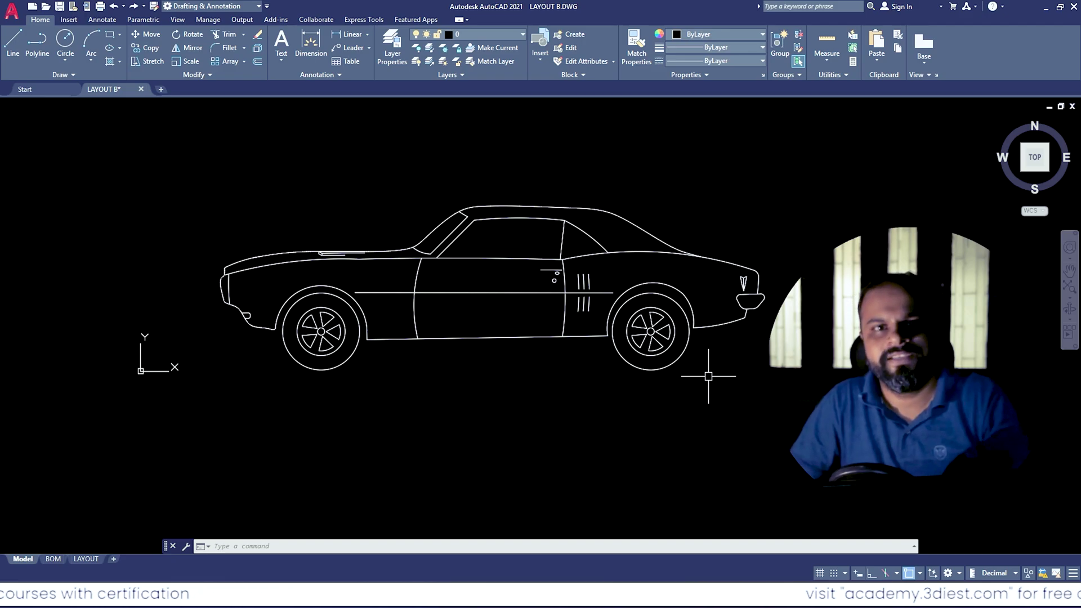
middle_click_drag(708, 376, 605, 180)
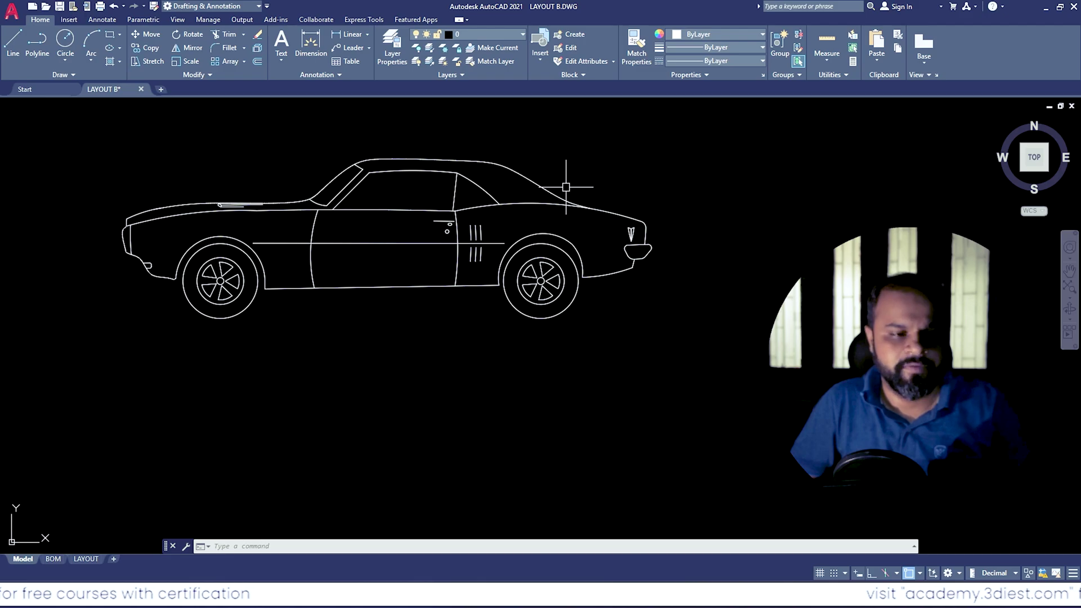
Step: Select the car and show its properties: Vehicles - Imperial block, Sports Car (Side), scale 1.00
left_click(347, 222)
left_click(423, 280)
left_click(310, 210)
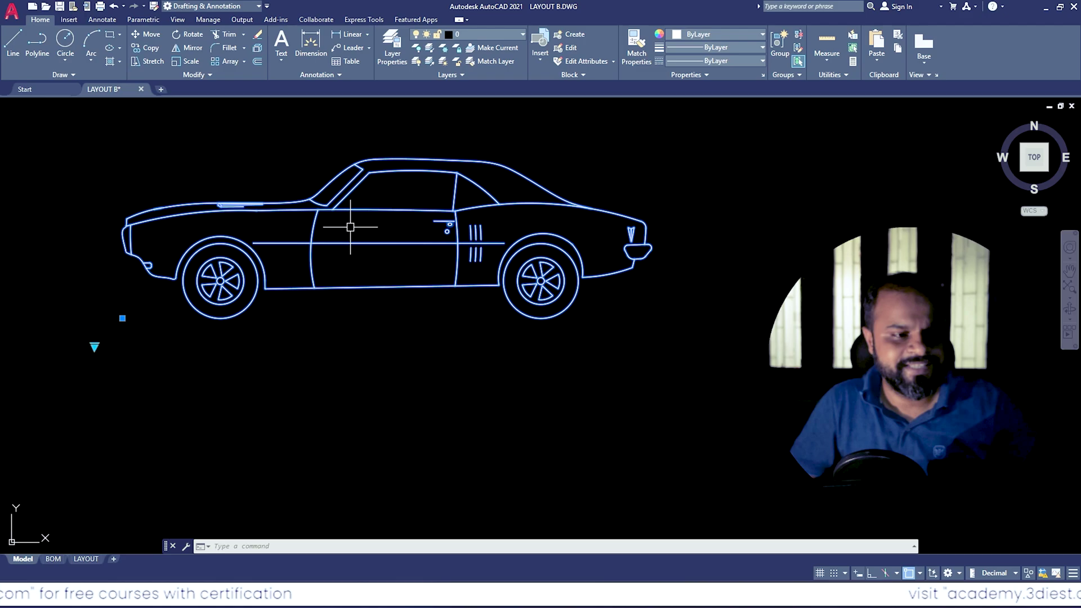
key("ctrl+1")
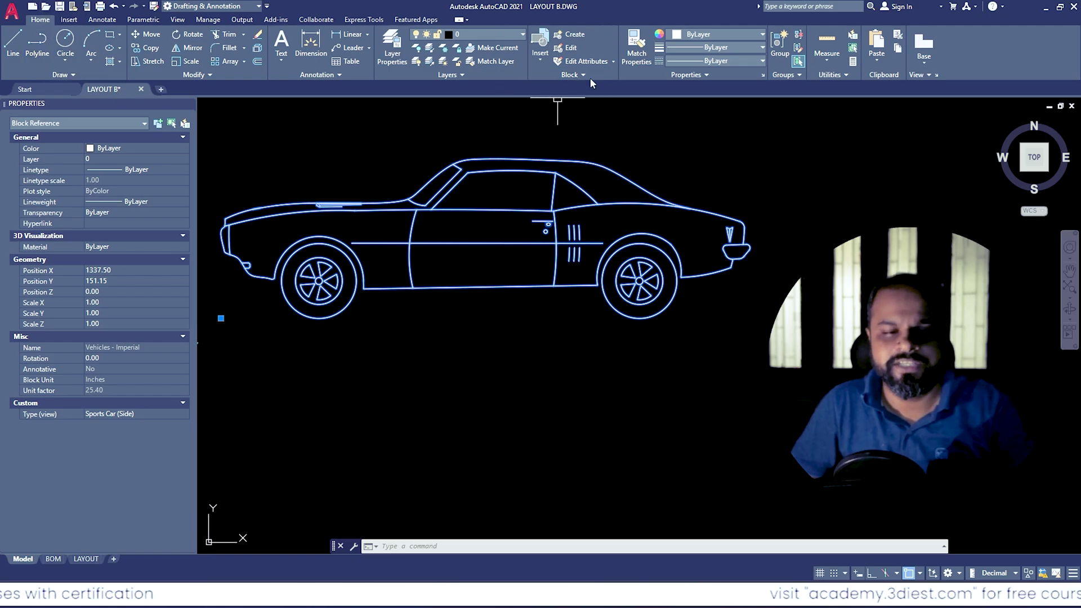
Step: Load Vehicles - Imperial in Block Definition: Allow exploding on, 1048 objects, Inches units
left_click(572, 36)
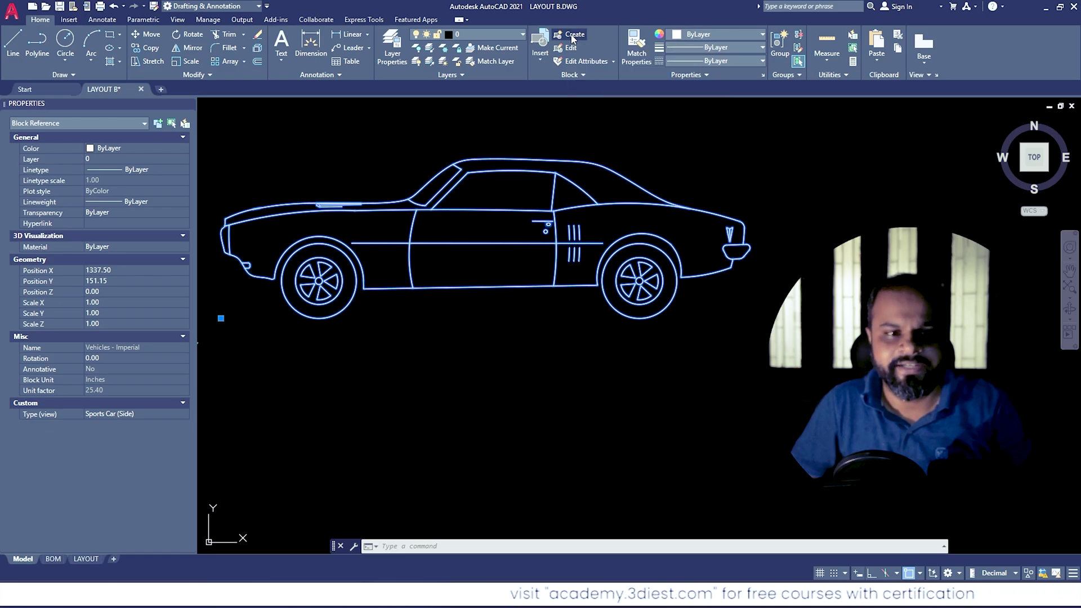
left_click_drag(531, 203, 419, 215)
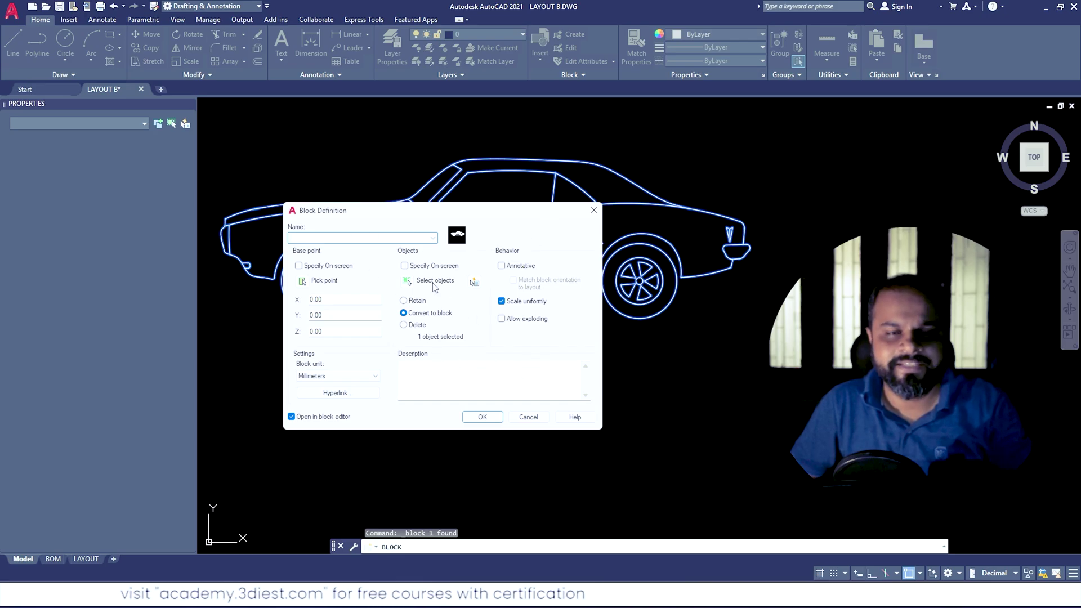
left_click(433, 238)
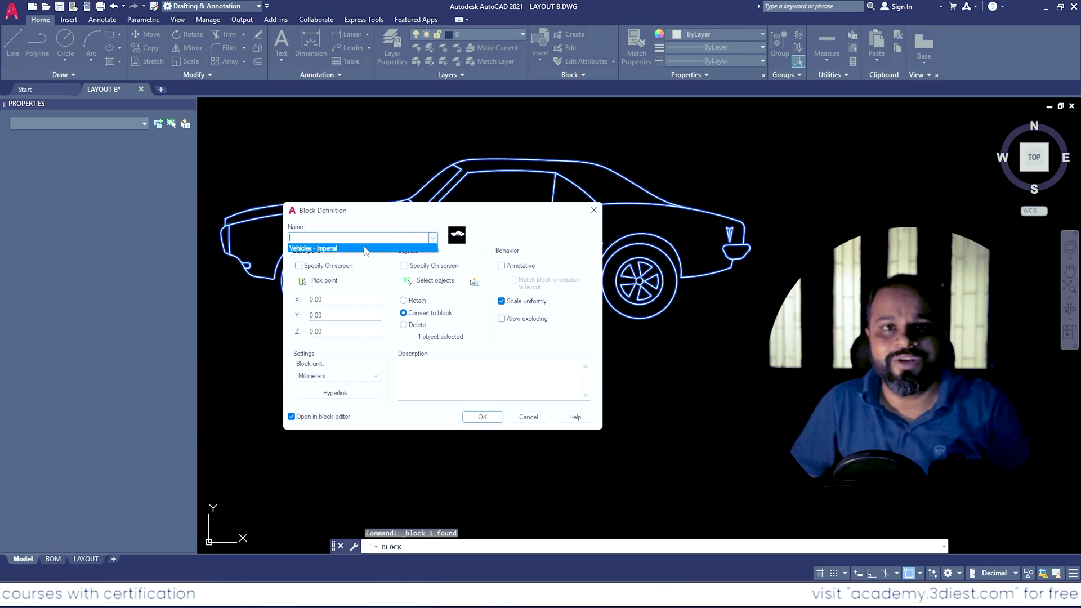
left_click(319, 248)
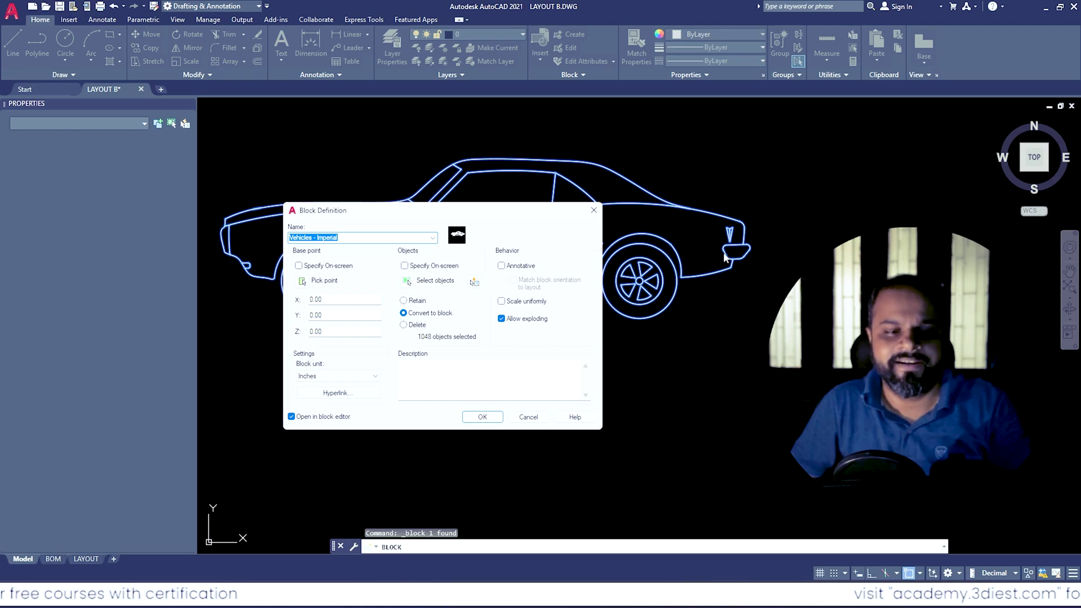
Step: Dismiss the Block Definition dialog and explode the car block with EXPLODE
left_click(528, 416)
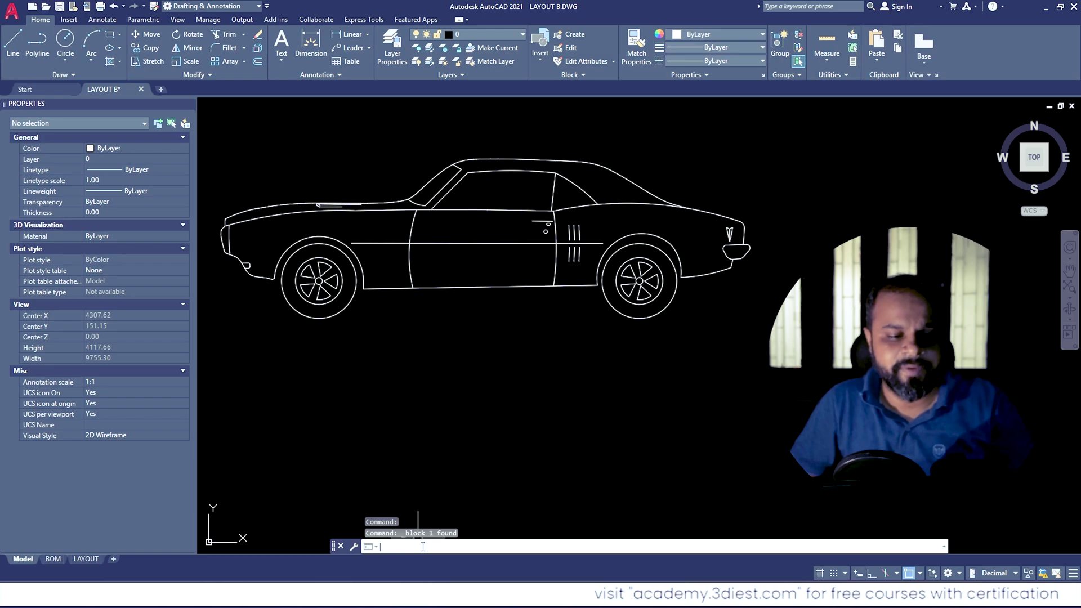
type("explo")
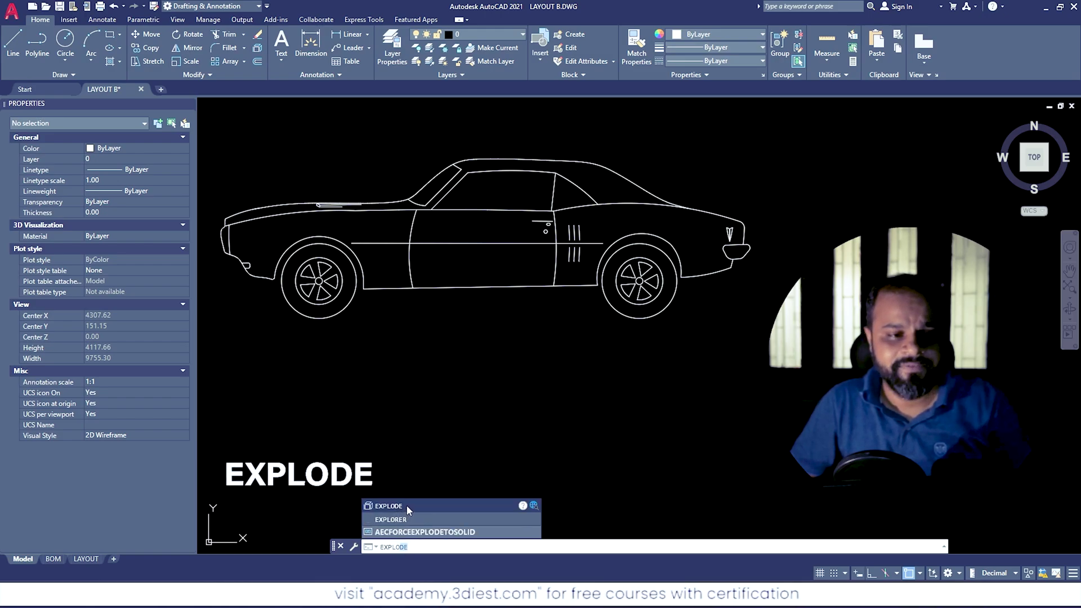
left_click(408, 506)
left_click(490, 286)
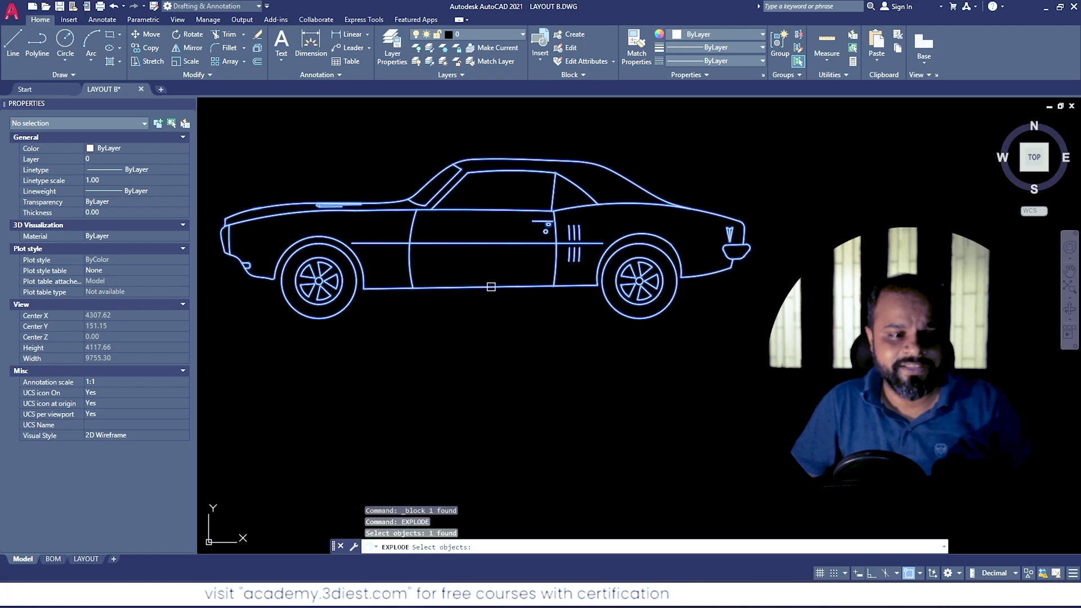
key("Return")
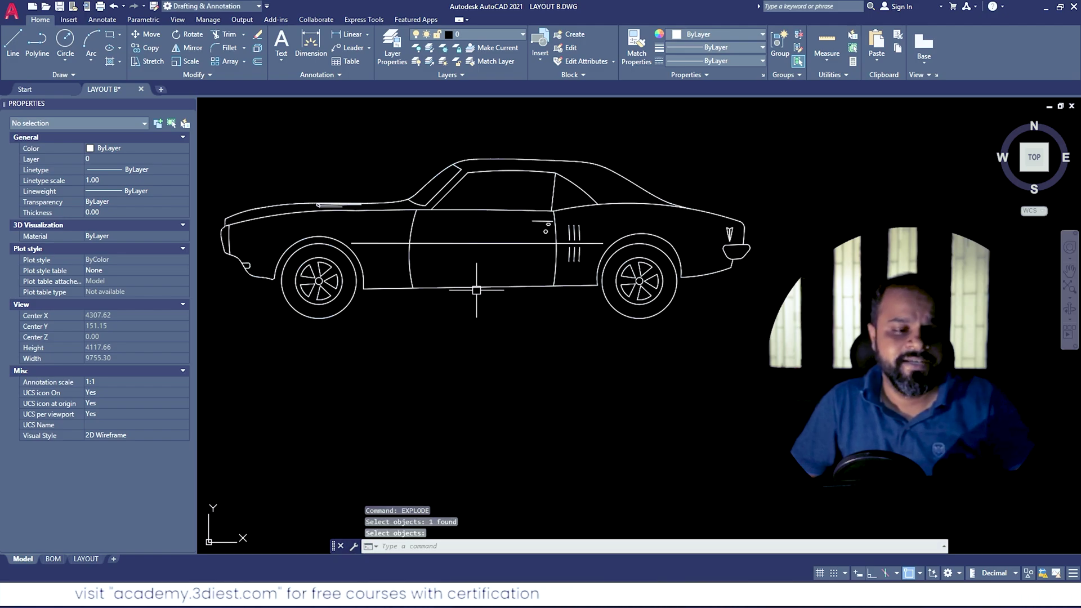
Step: Check the door and body lines are separate objects, then undo the explode
key("Escape")
left_click(386, 243)
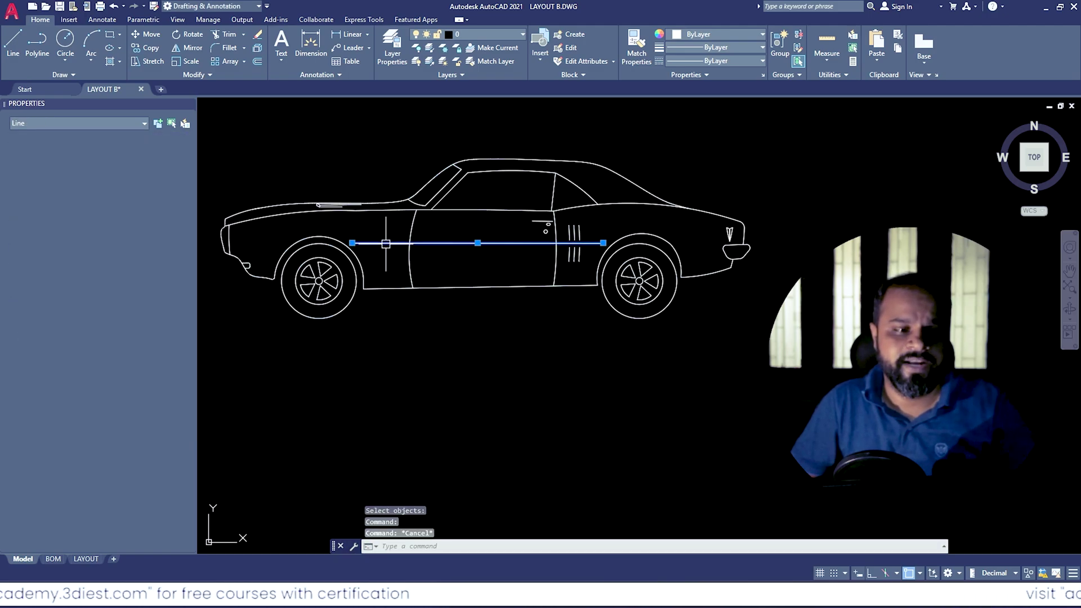
left_click(450, 211)
key("Escape")
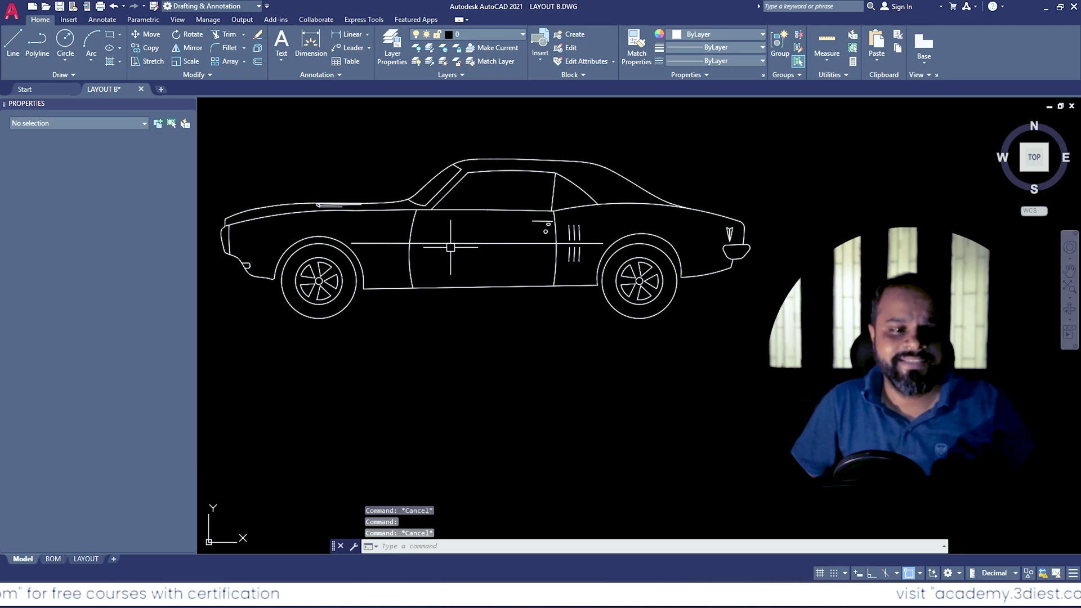
left_click(450, 245)
key("Escape")
left_click(501, 210)
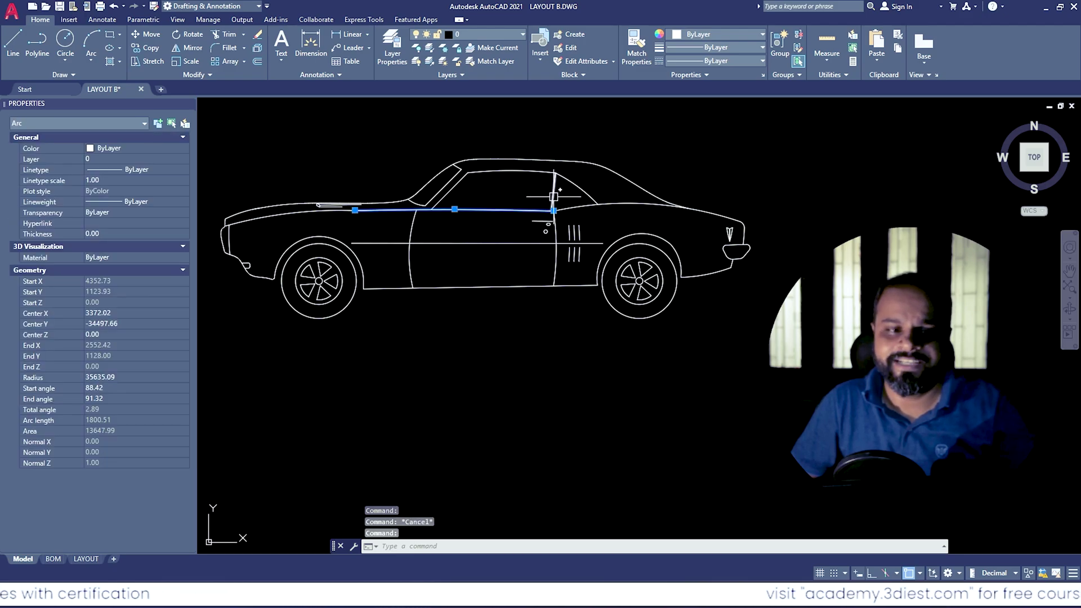
key("Escape")
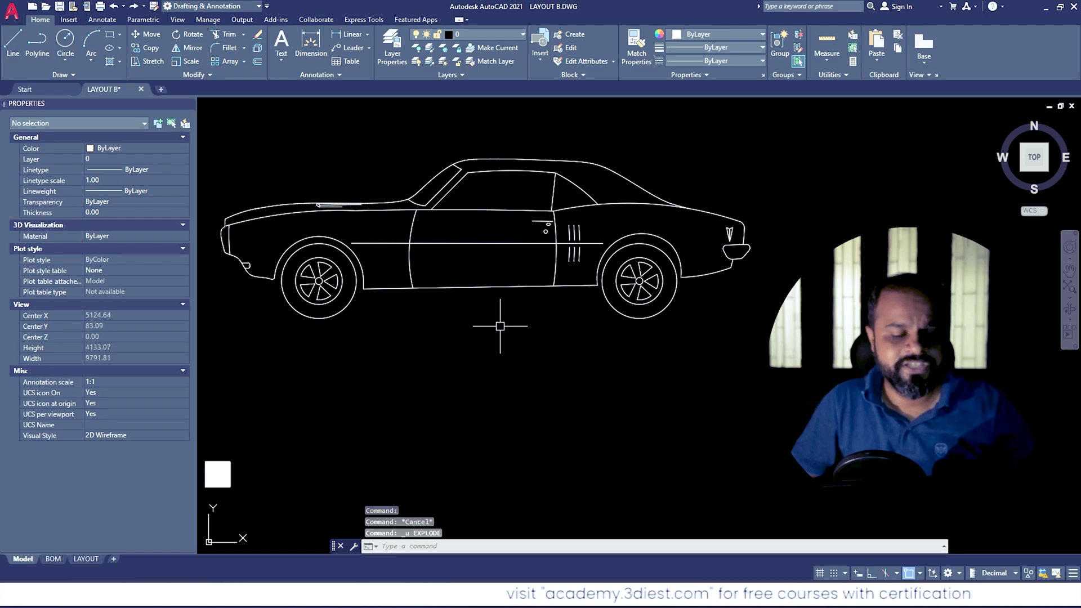
key("ctrl+z")
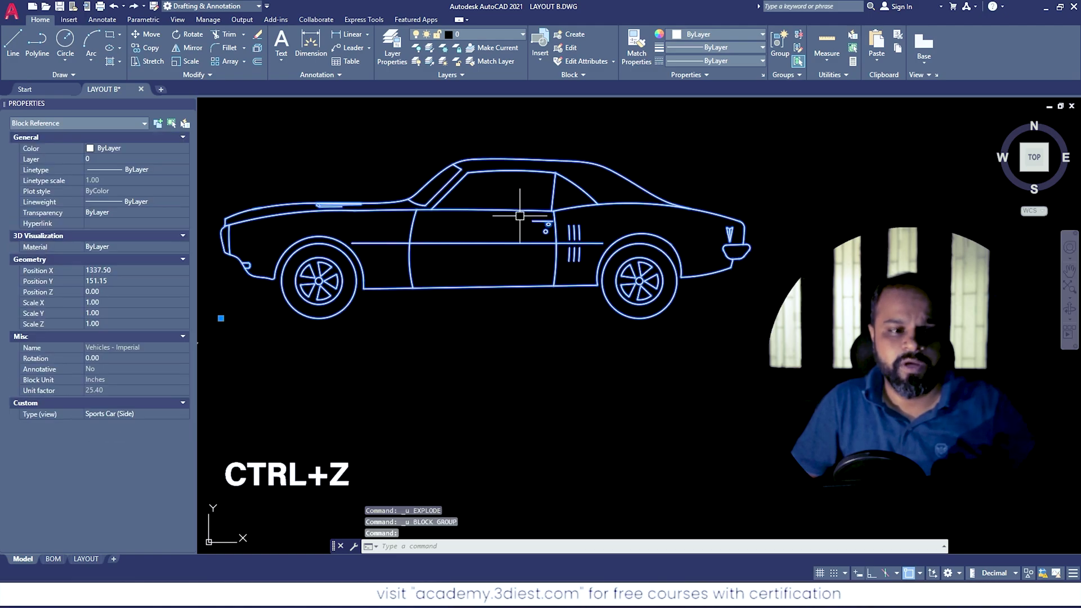
Step: Redefine the Vehicles - Imperial block with Allow exploding unchecked, opening the Block Editor
left_click(617, 208)
key("Escape")
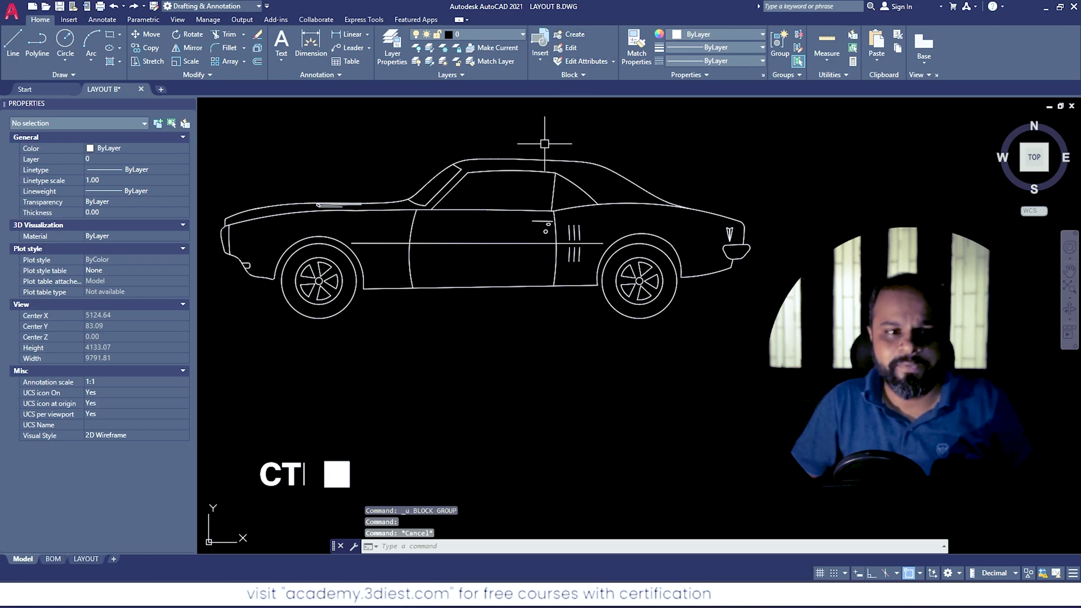
left_click(570, 36)
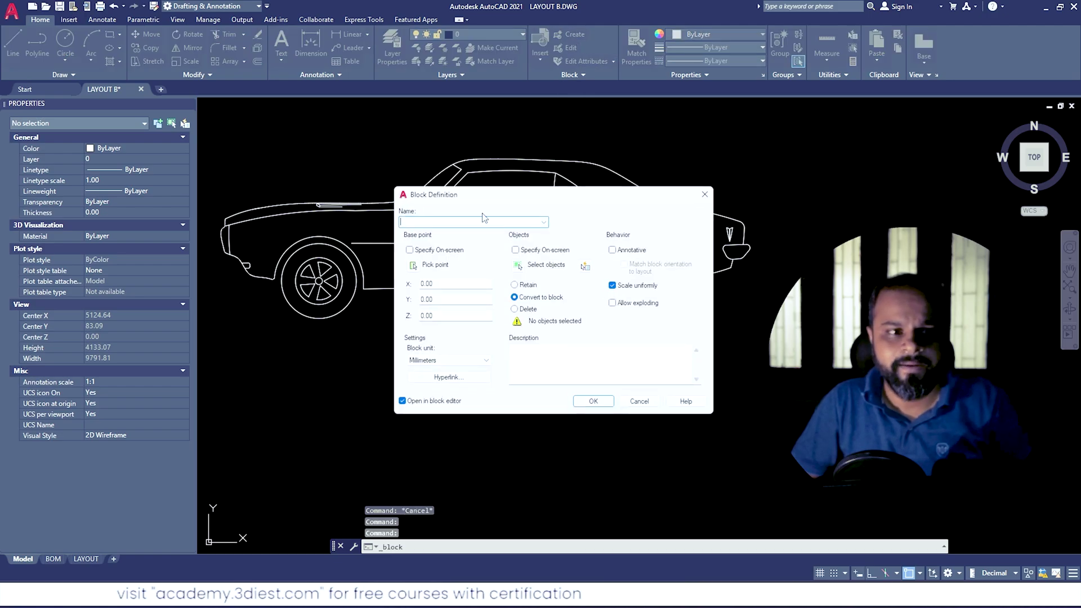
left_click(544, 223)
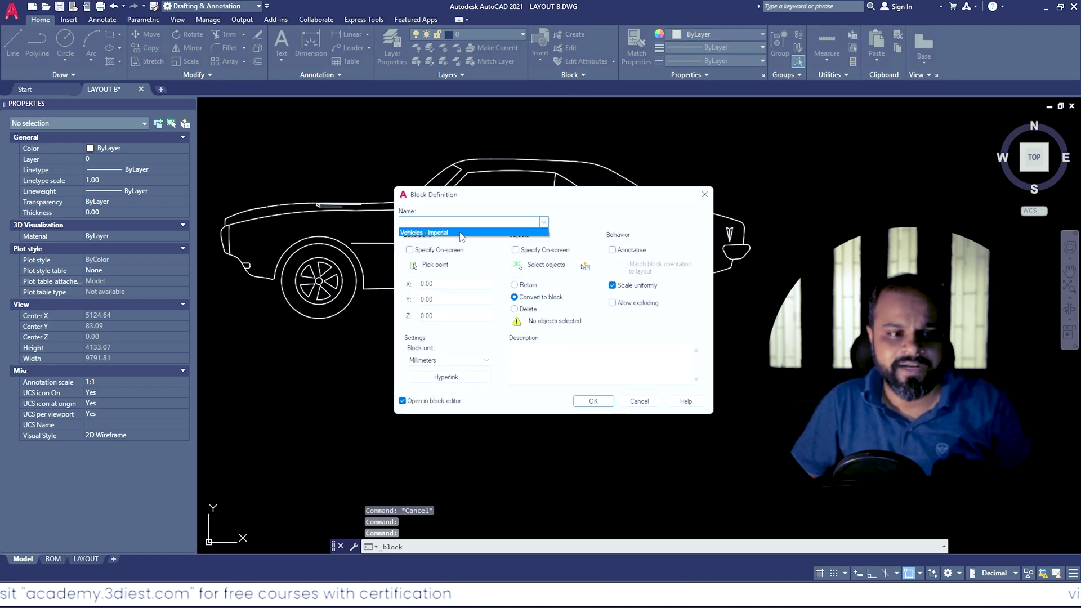
left_click(457, 228)
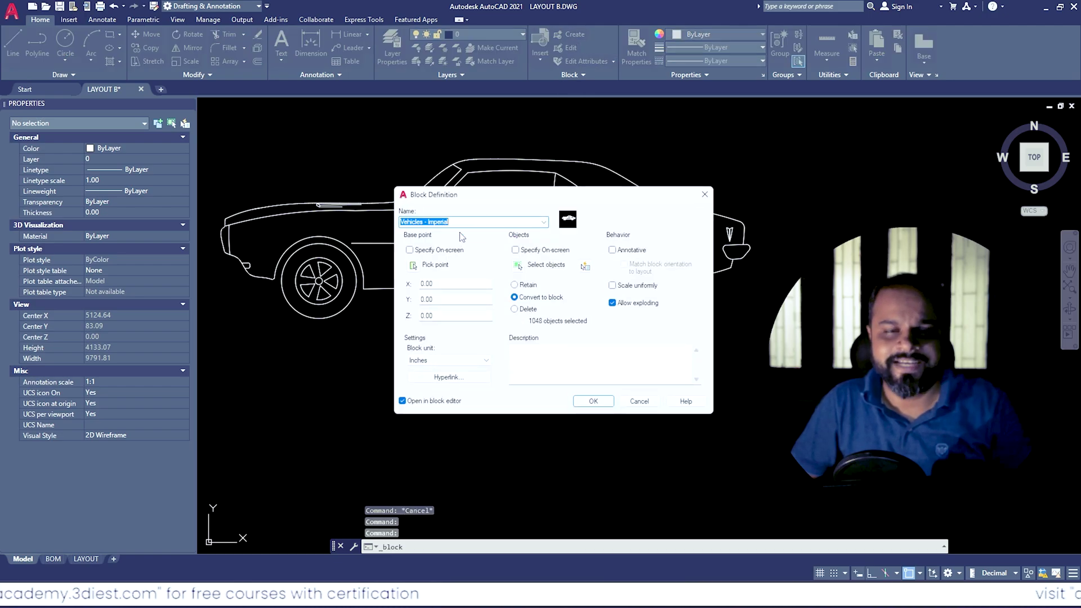
left_click(612, 303)
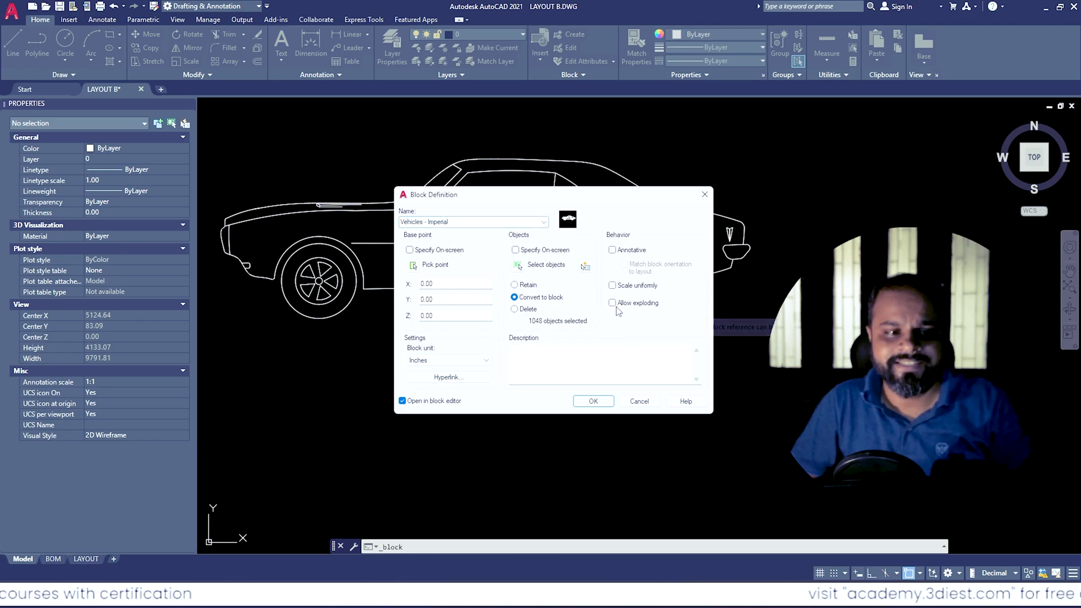
left_click(593, 400)
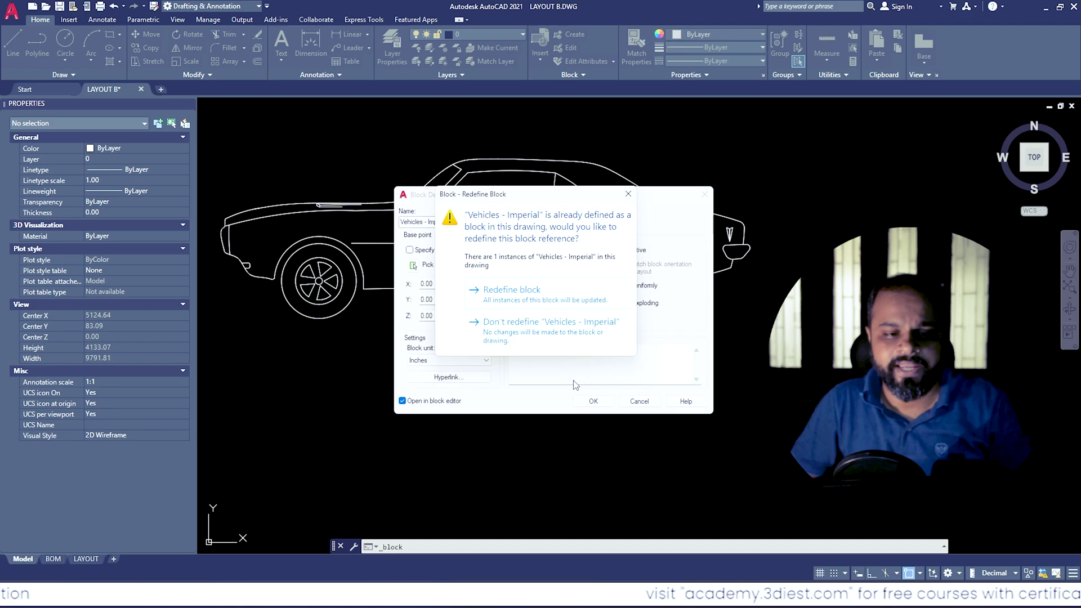
left_click(549, 297)
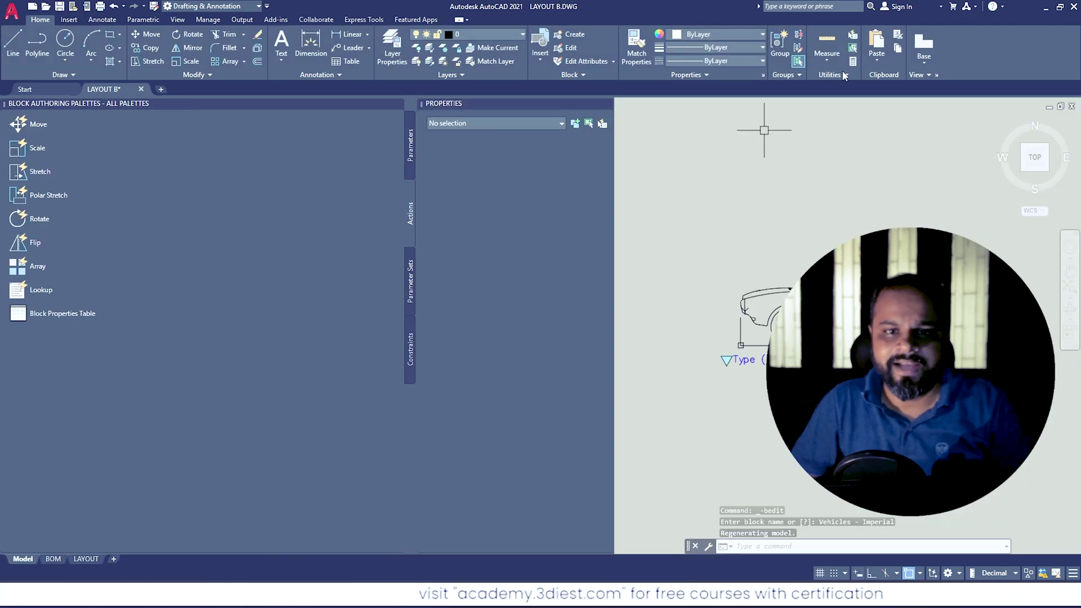
Step: Close the Block Editor, delete the overlapping duplicate car, and select the remaining car block
left_click(749, 51)
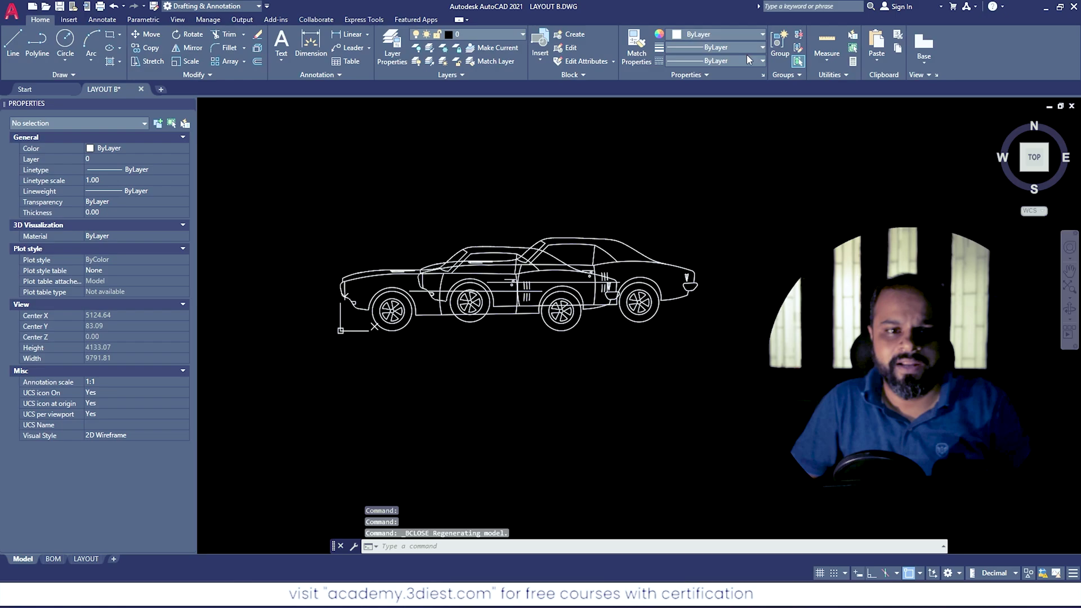
left_click(662, 263)
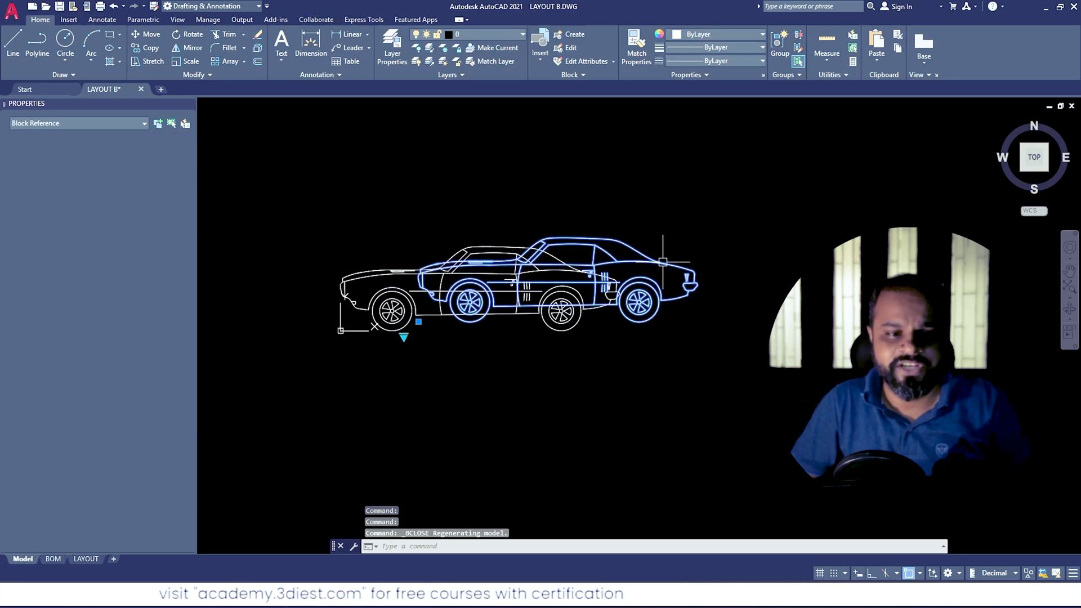
key("Delete")
left_click(471, 312)
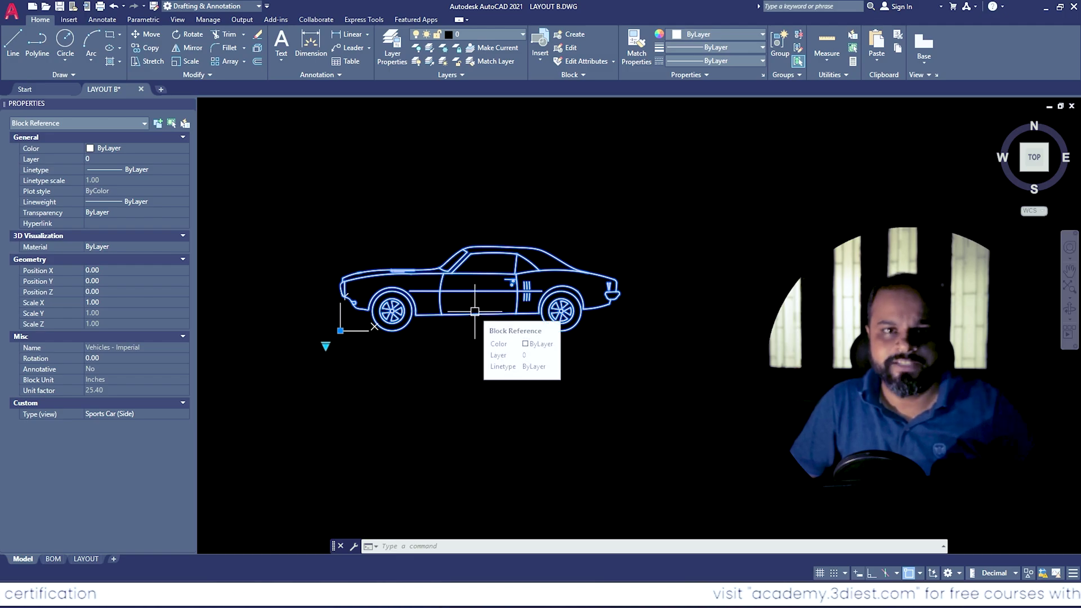
key("Escape")
scroll(466, 298, "up", 2)
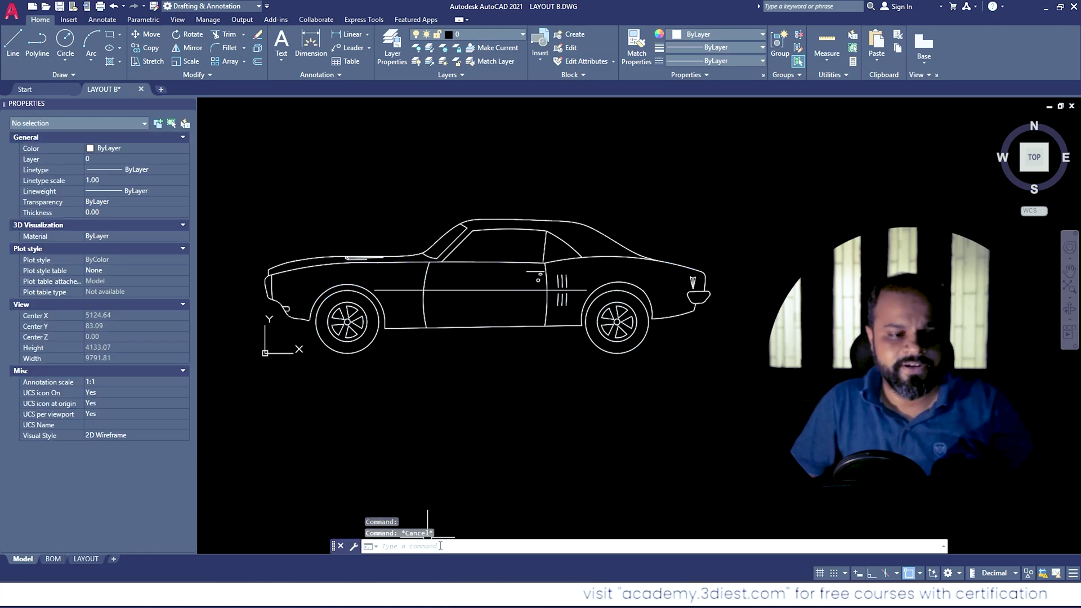
type("ex")
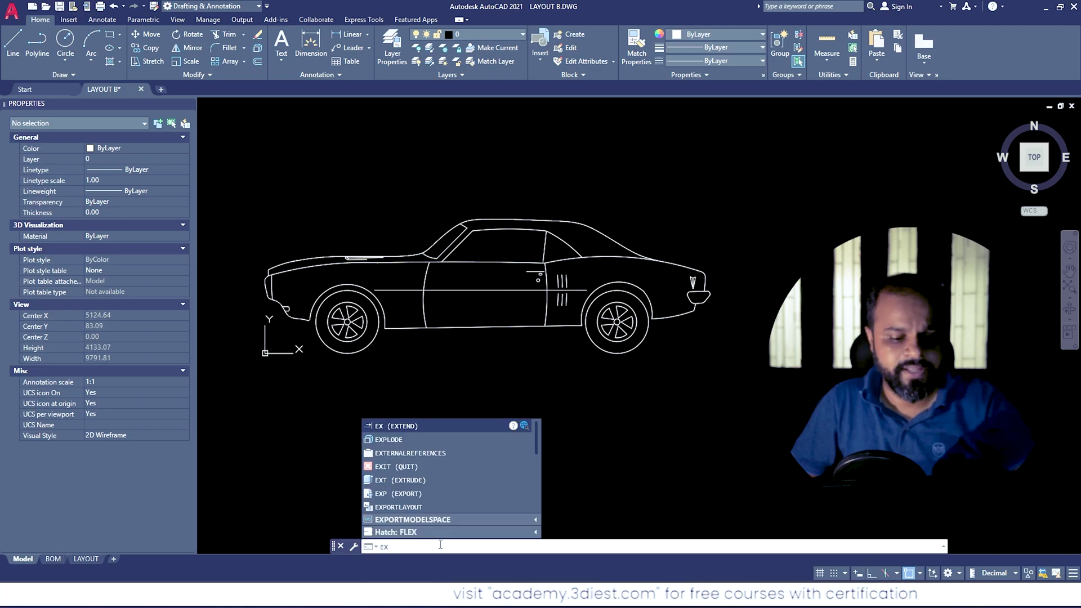
type("lo")
left_click(420, 452)
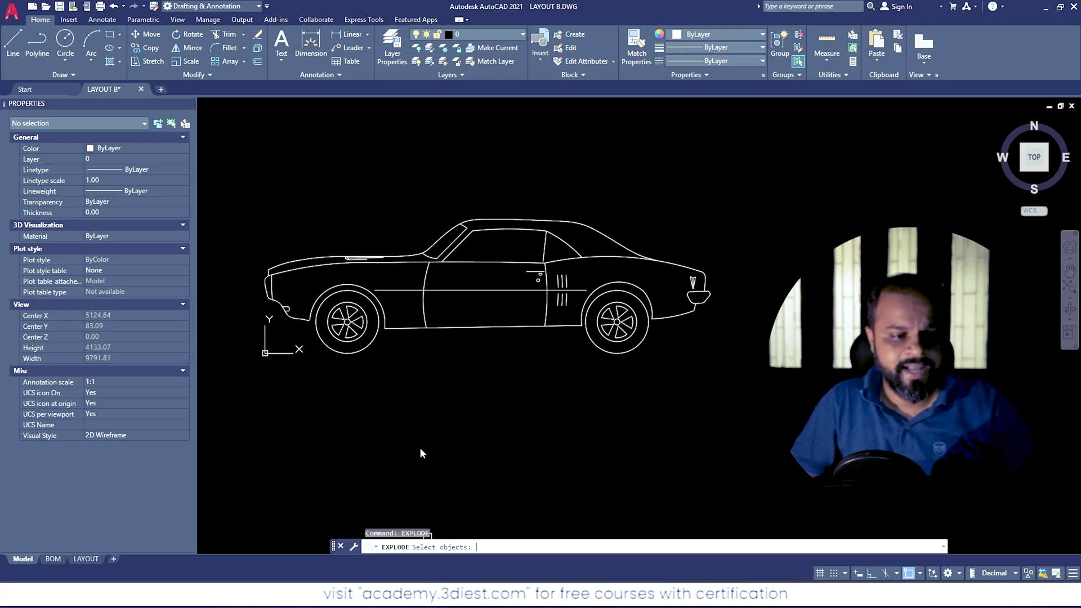
left_click(500, 323)
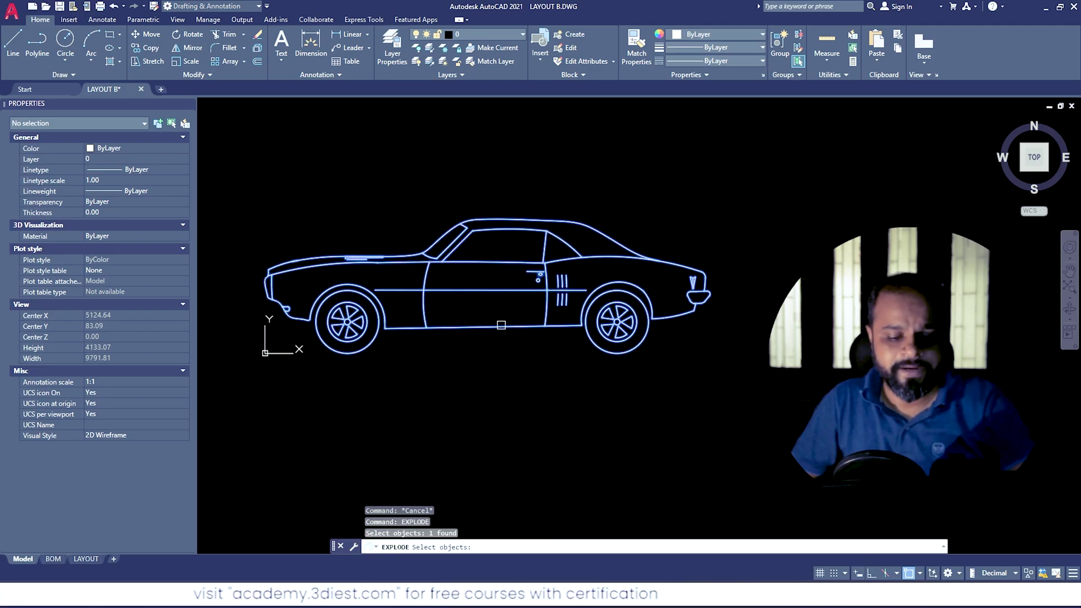
key("Return")
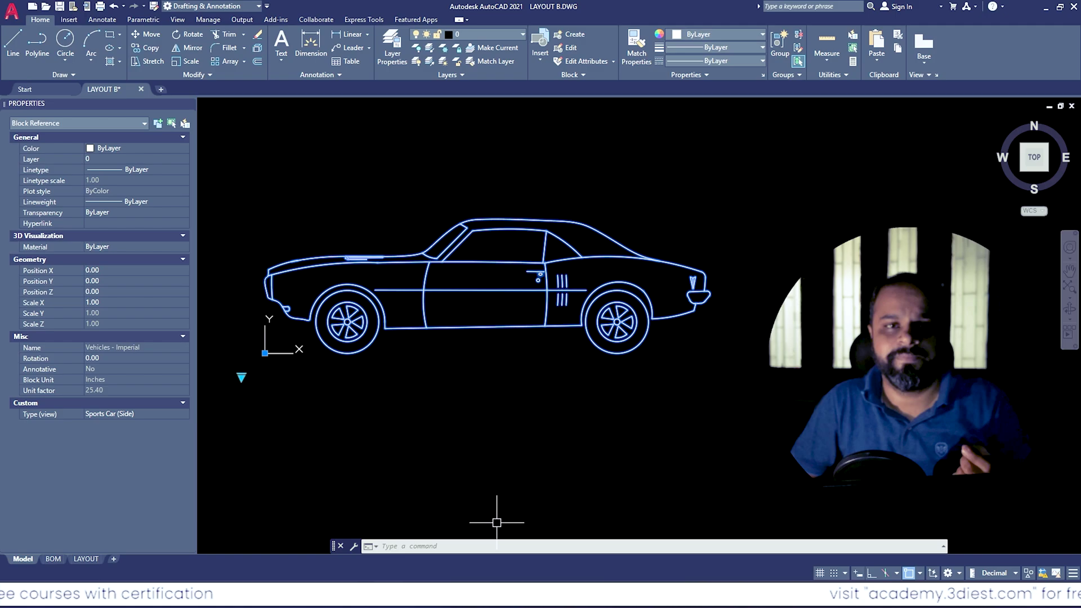
key("Escape")
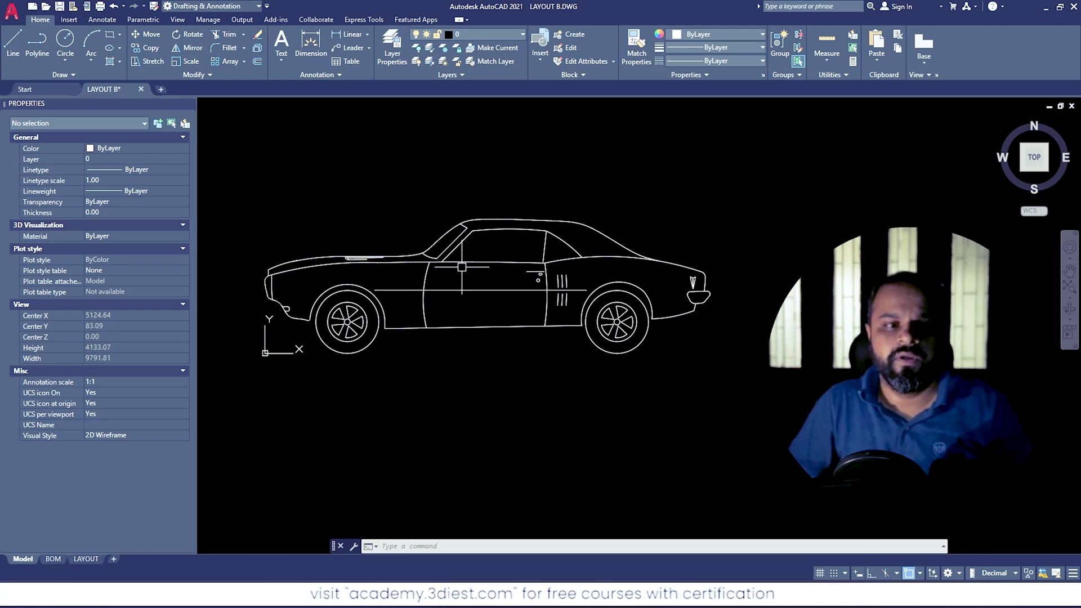
Step: Redefine Vehicles - Imperial in Block Definition with Allow exploding ticked
left_click(570, 34)
left_click(543, 222)
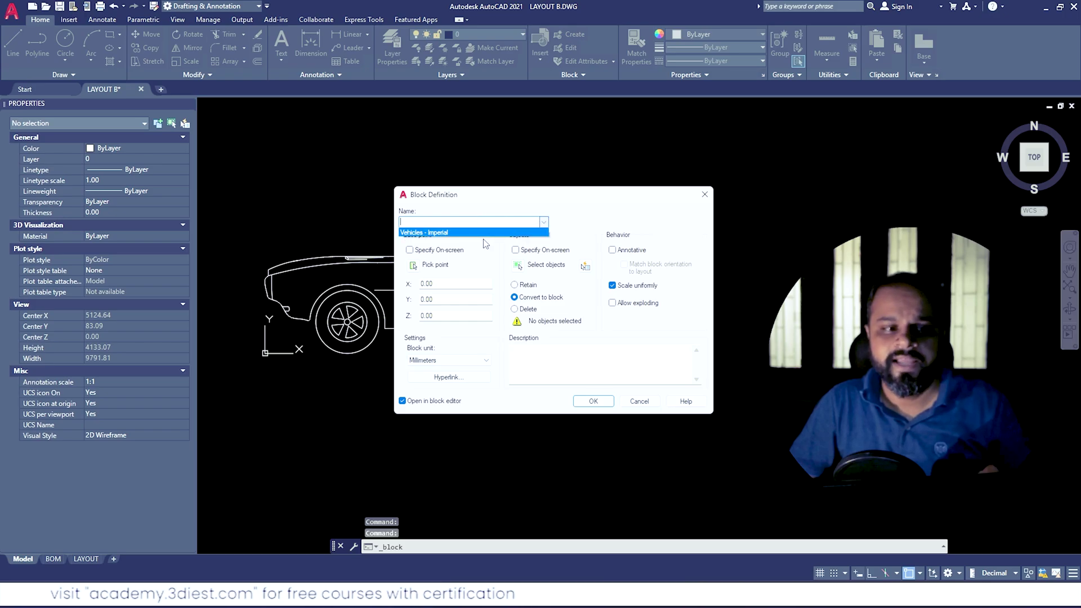
left_click(487, 233)
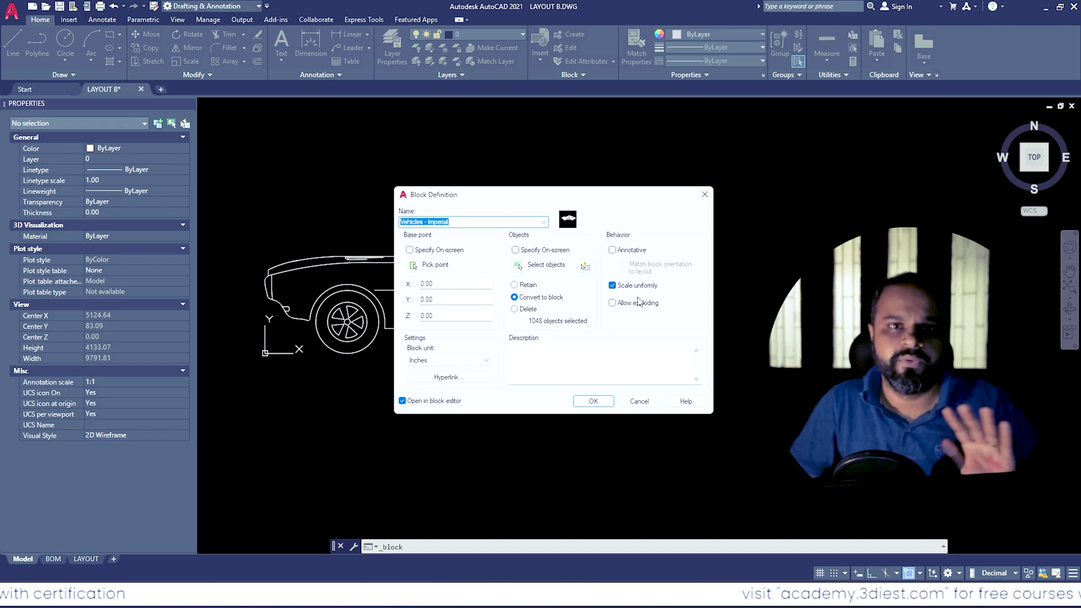
left_click(613, 304)
left_click(612, 304)
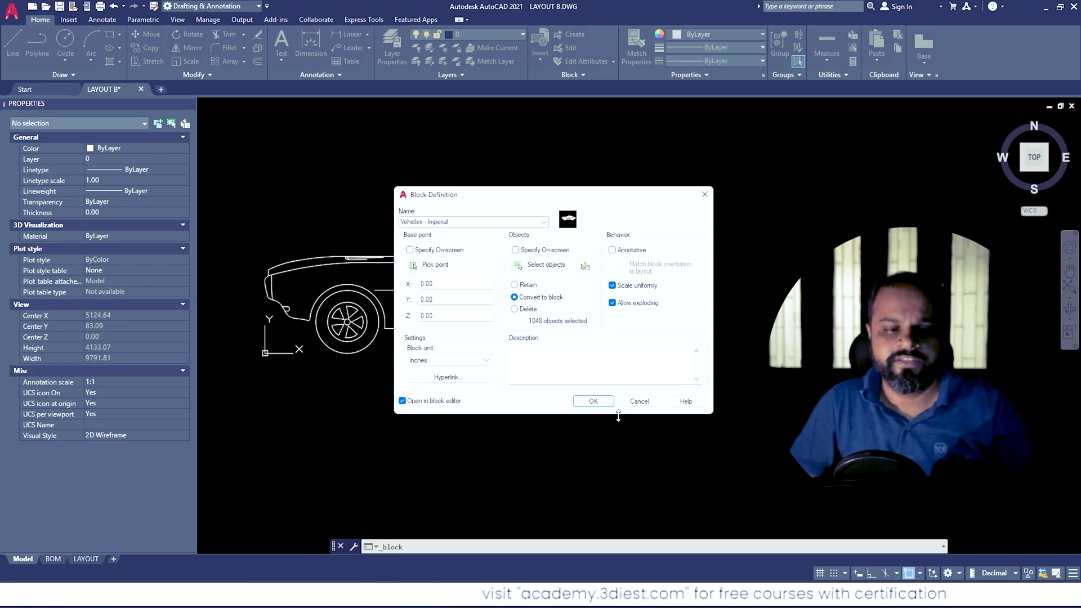
key("Return")
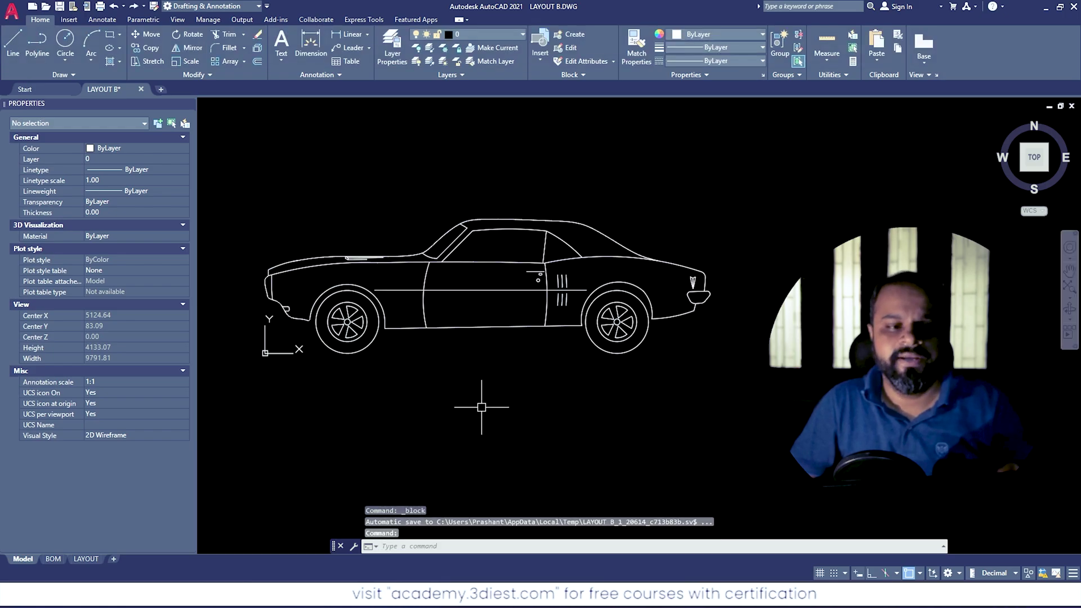
Step: Open the Vehicles - Imperial block in the Block Editor and close the authoring palettes
left_click(545, 285)
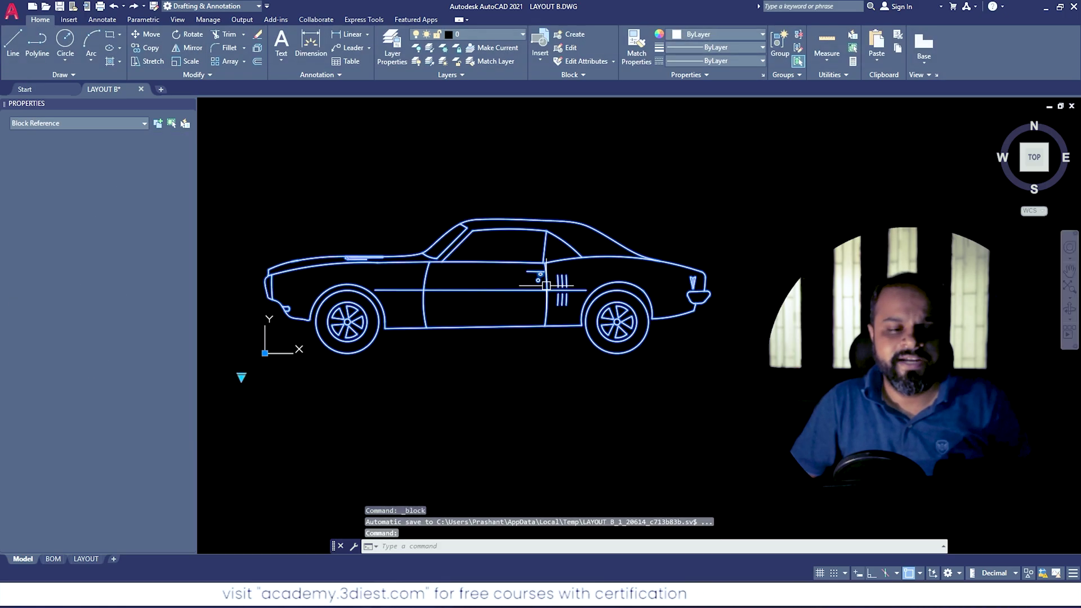
double_click(546, 285)
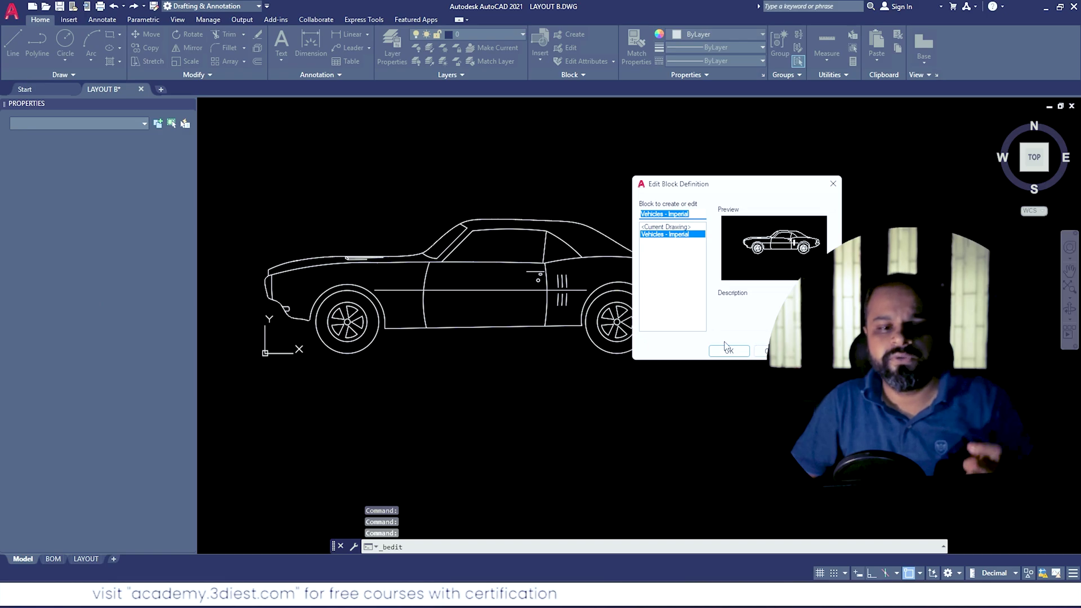
left_click(729, 350)
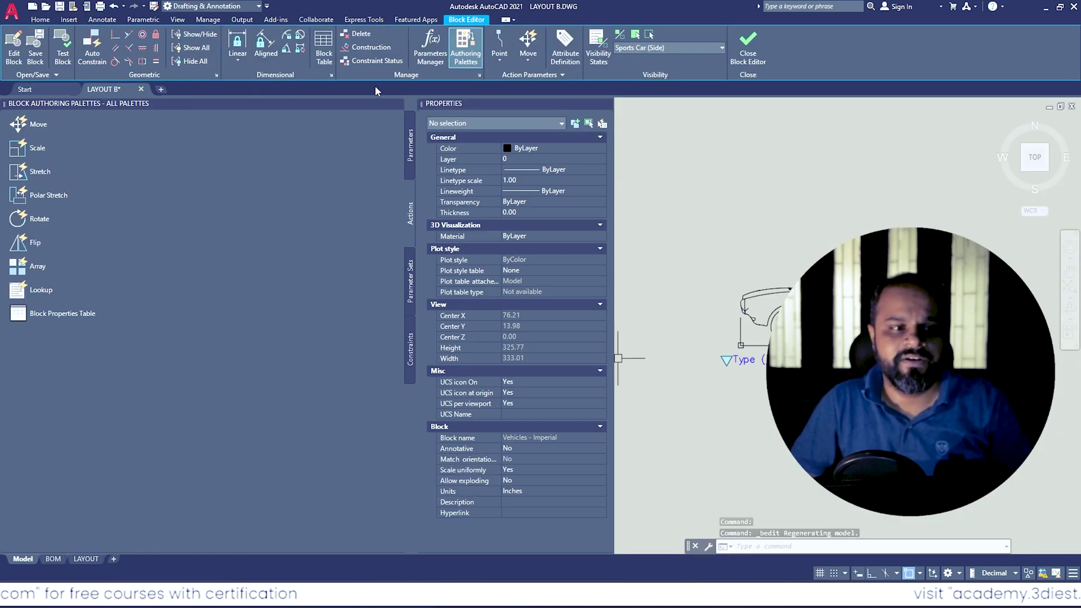
left_click(397, 105)
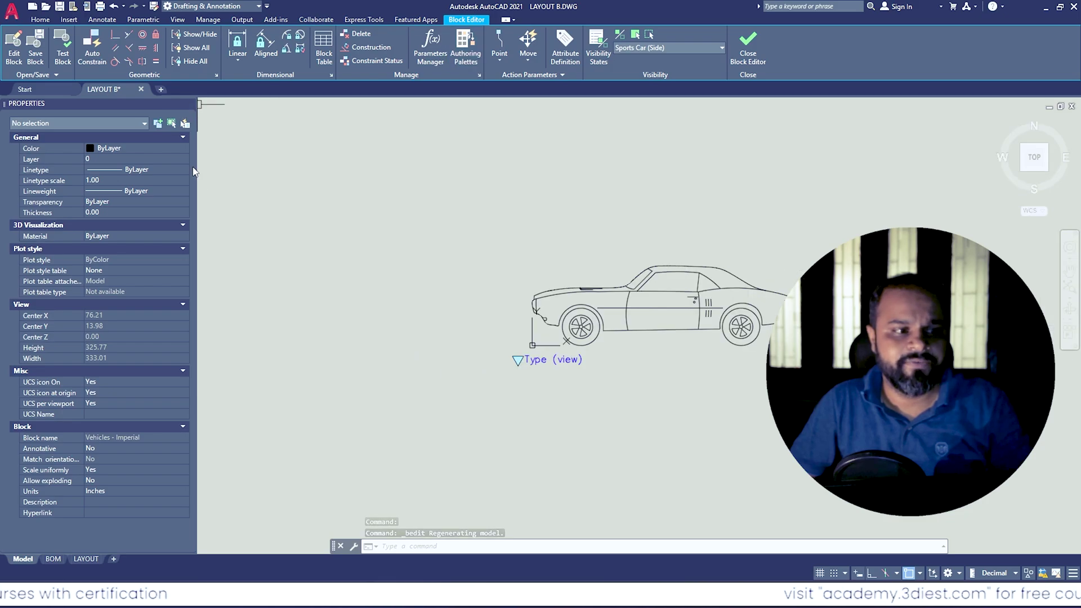
scroll(919, 402, "up", 3)
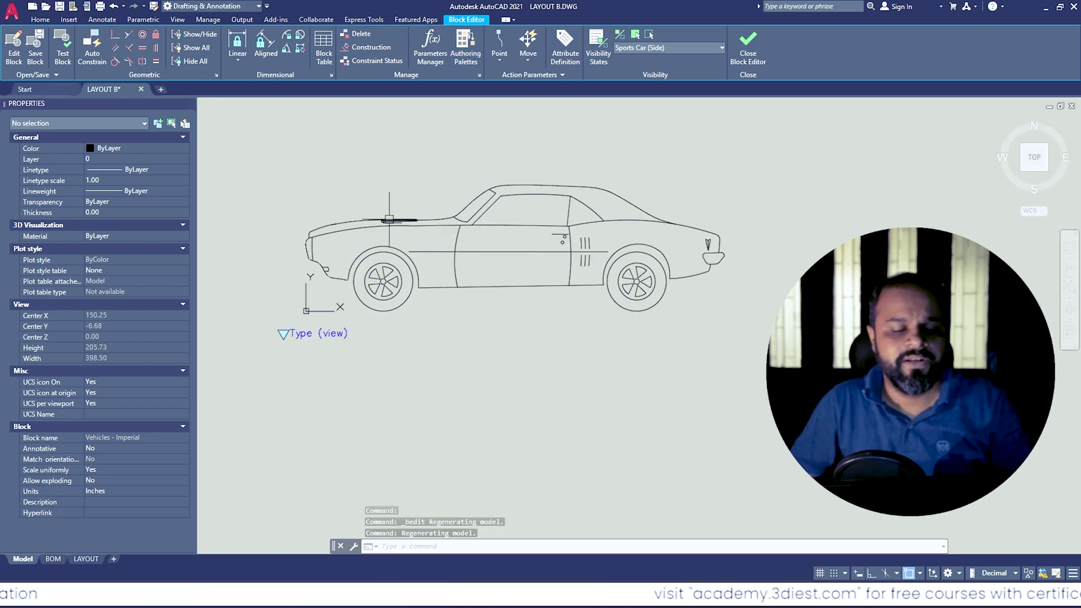
Step: Set Allow exploding to Yes in Properties and close the Block Editor
key("ctrl+1")
key("ctrl+1")
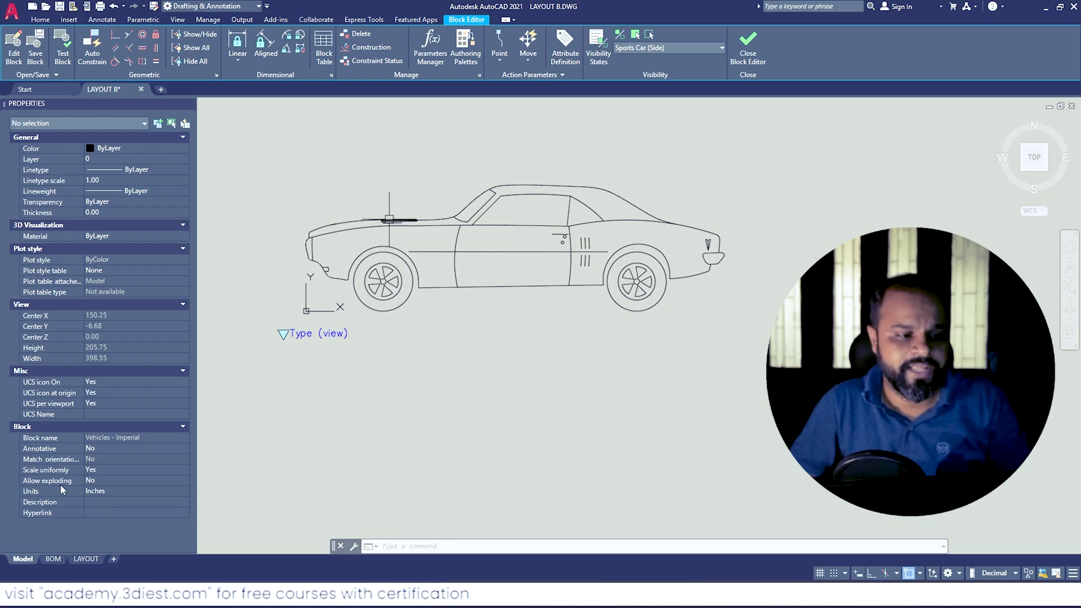
left_click(121, 483)
left_click(108, 483)
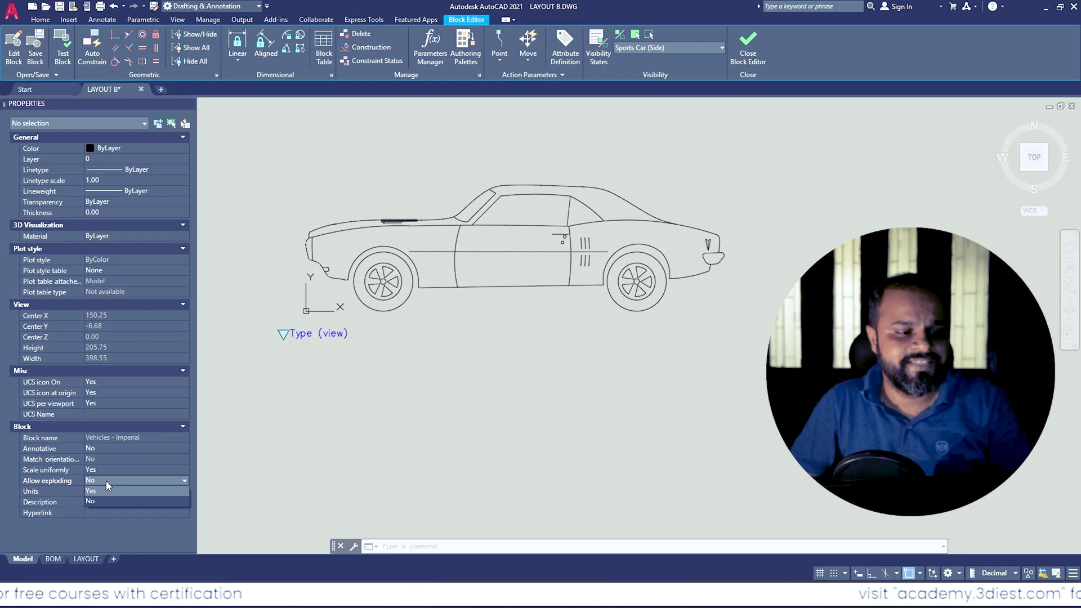
left_click(96, 492)
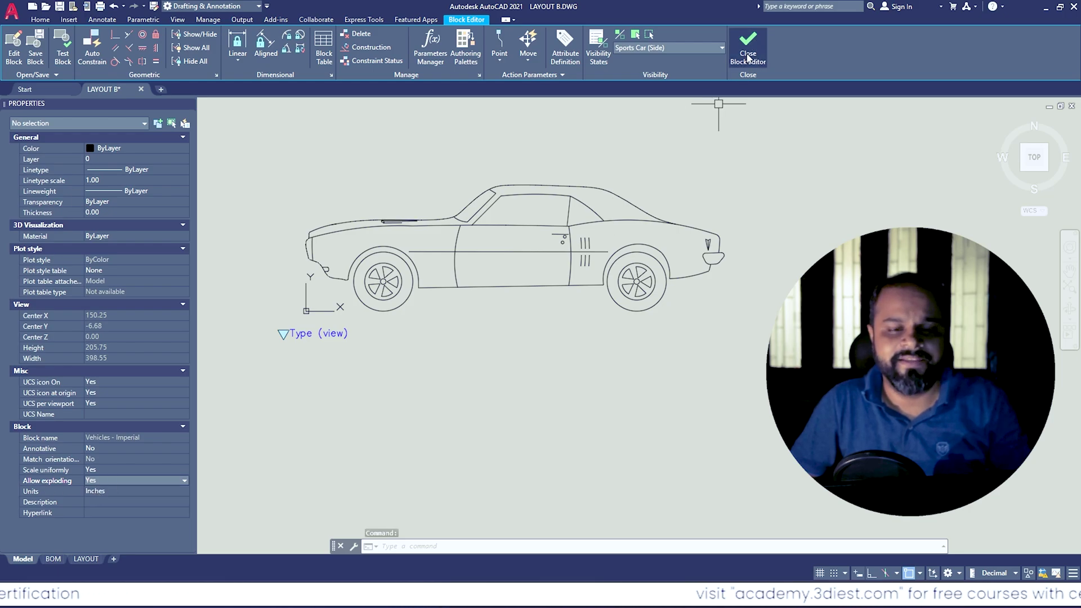
left_click(748, 58)
Step: Save the Allow exploding change to the Vehicles - Imperial block
left_click(495, 276)
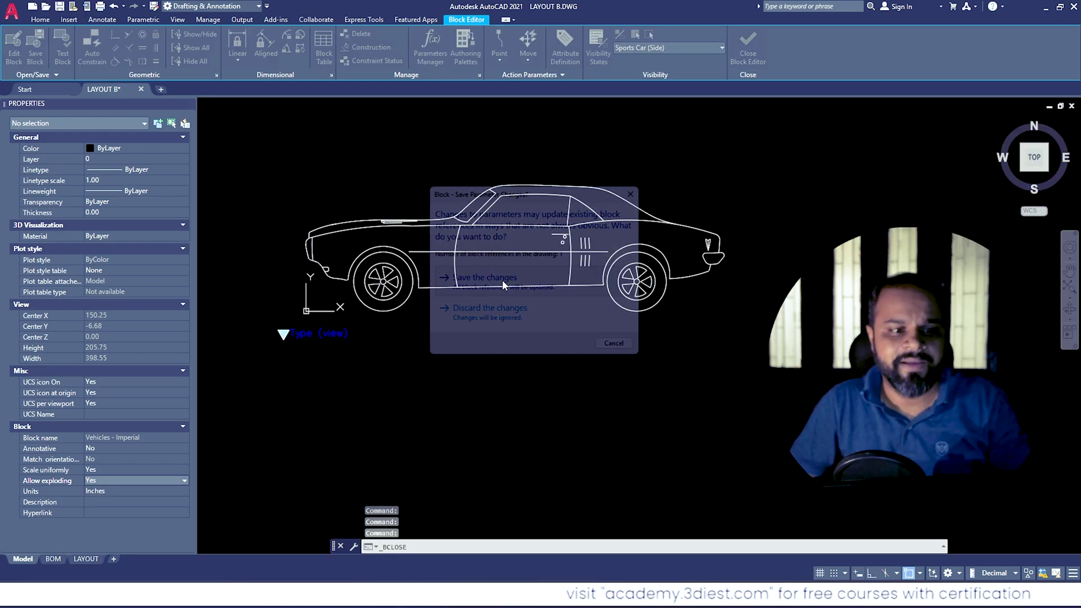
left_click(452, 327)
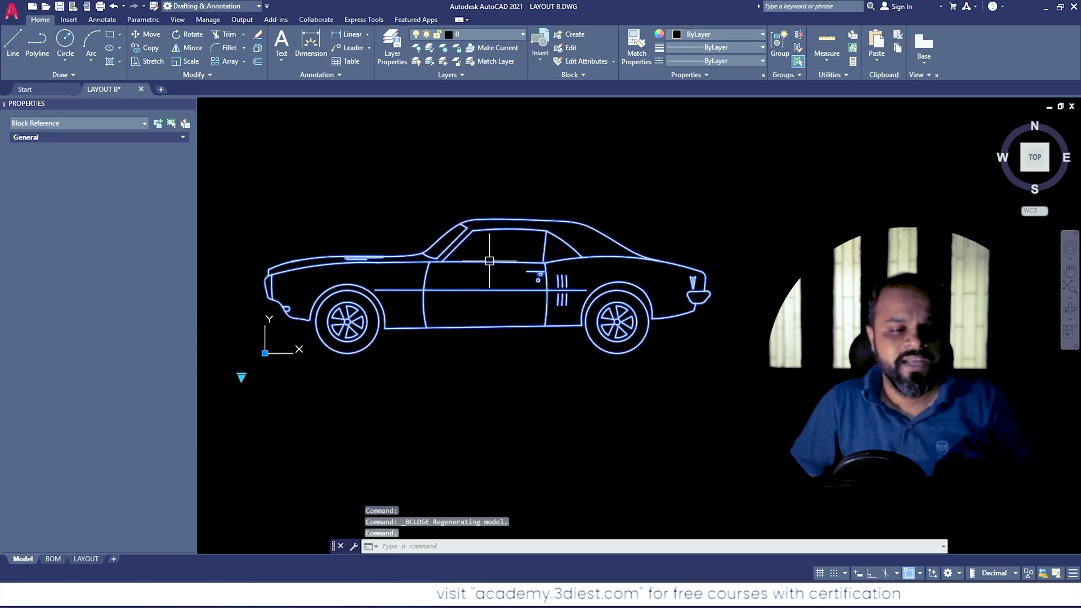
key("Escape")
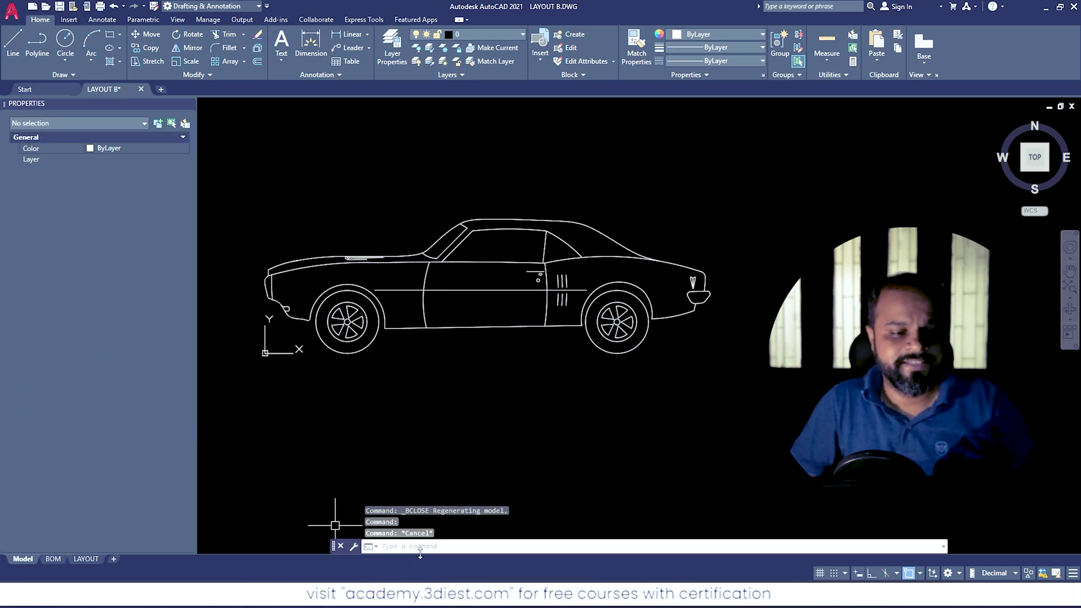
Step: Explode the car block into separate lines and polylines with EXPLODE
type("explo")
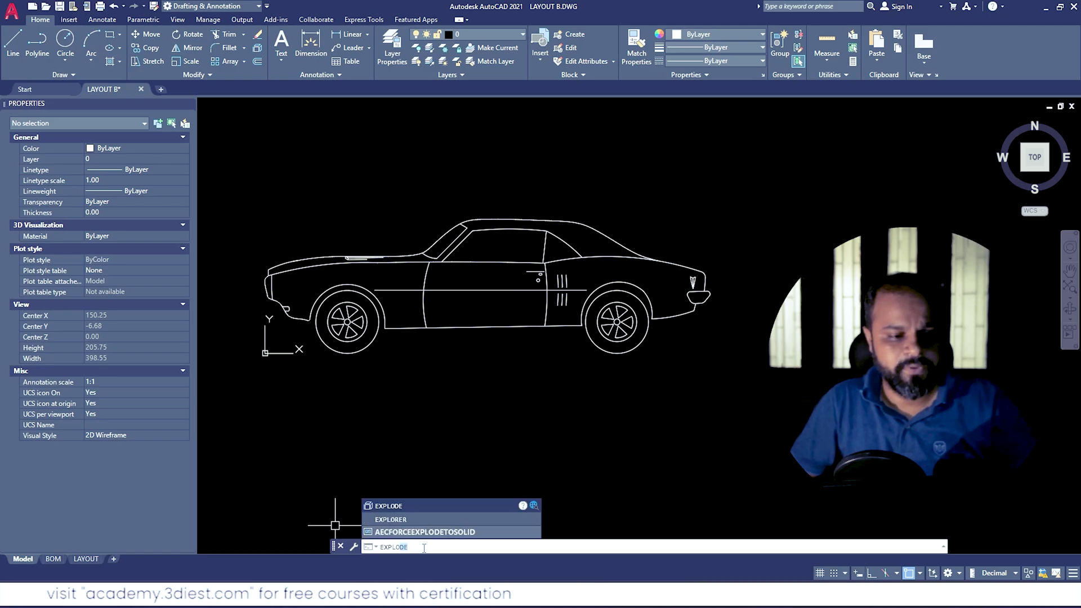
key("Return")
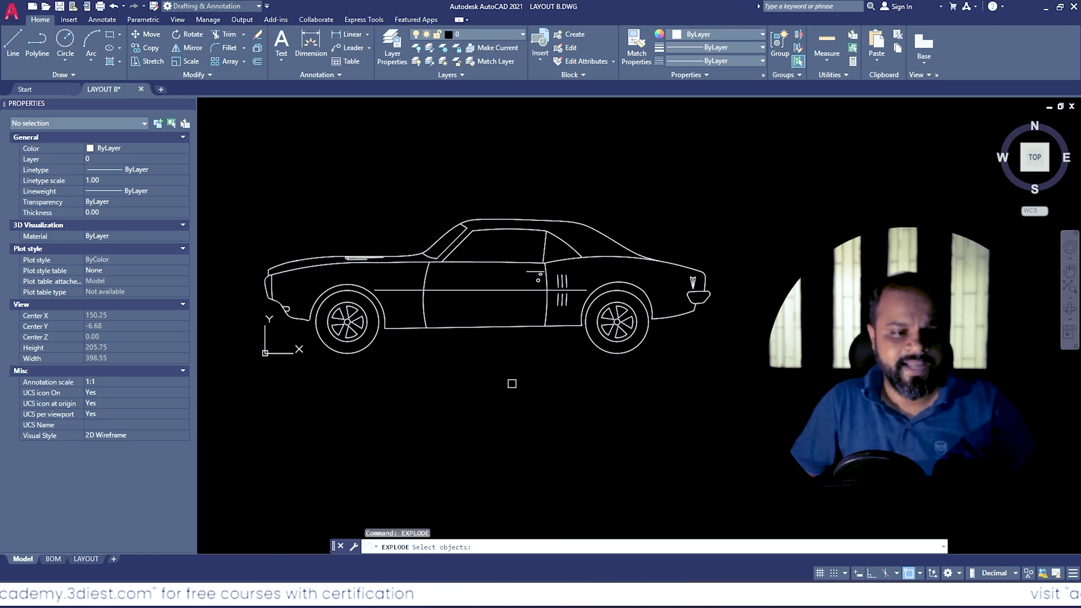
left_click(500, 328)
key("Return")
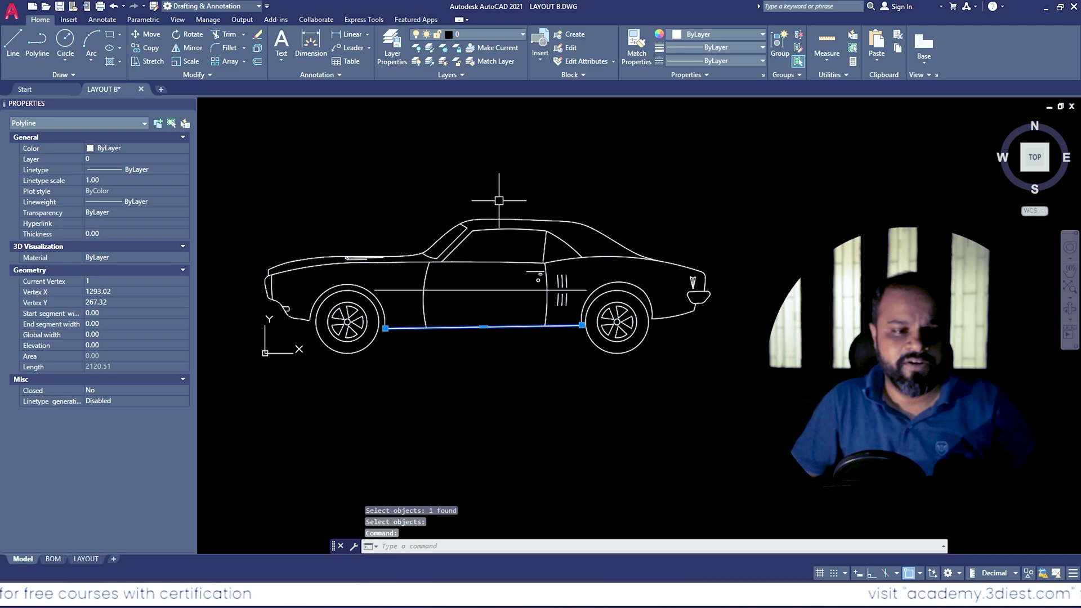
key("Escape")
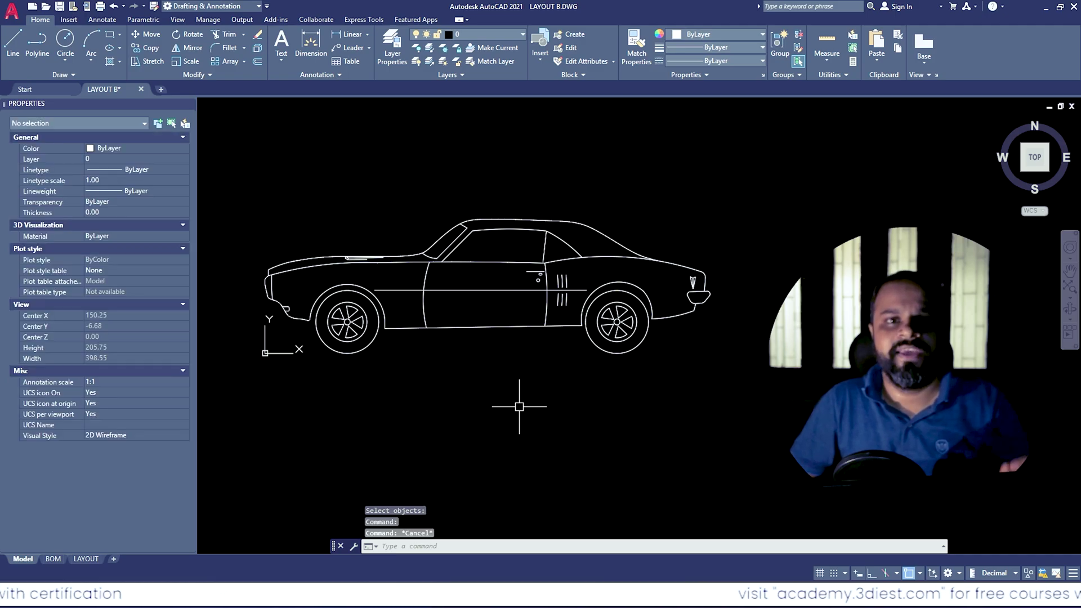